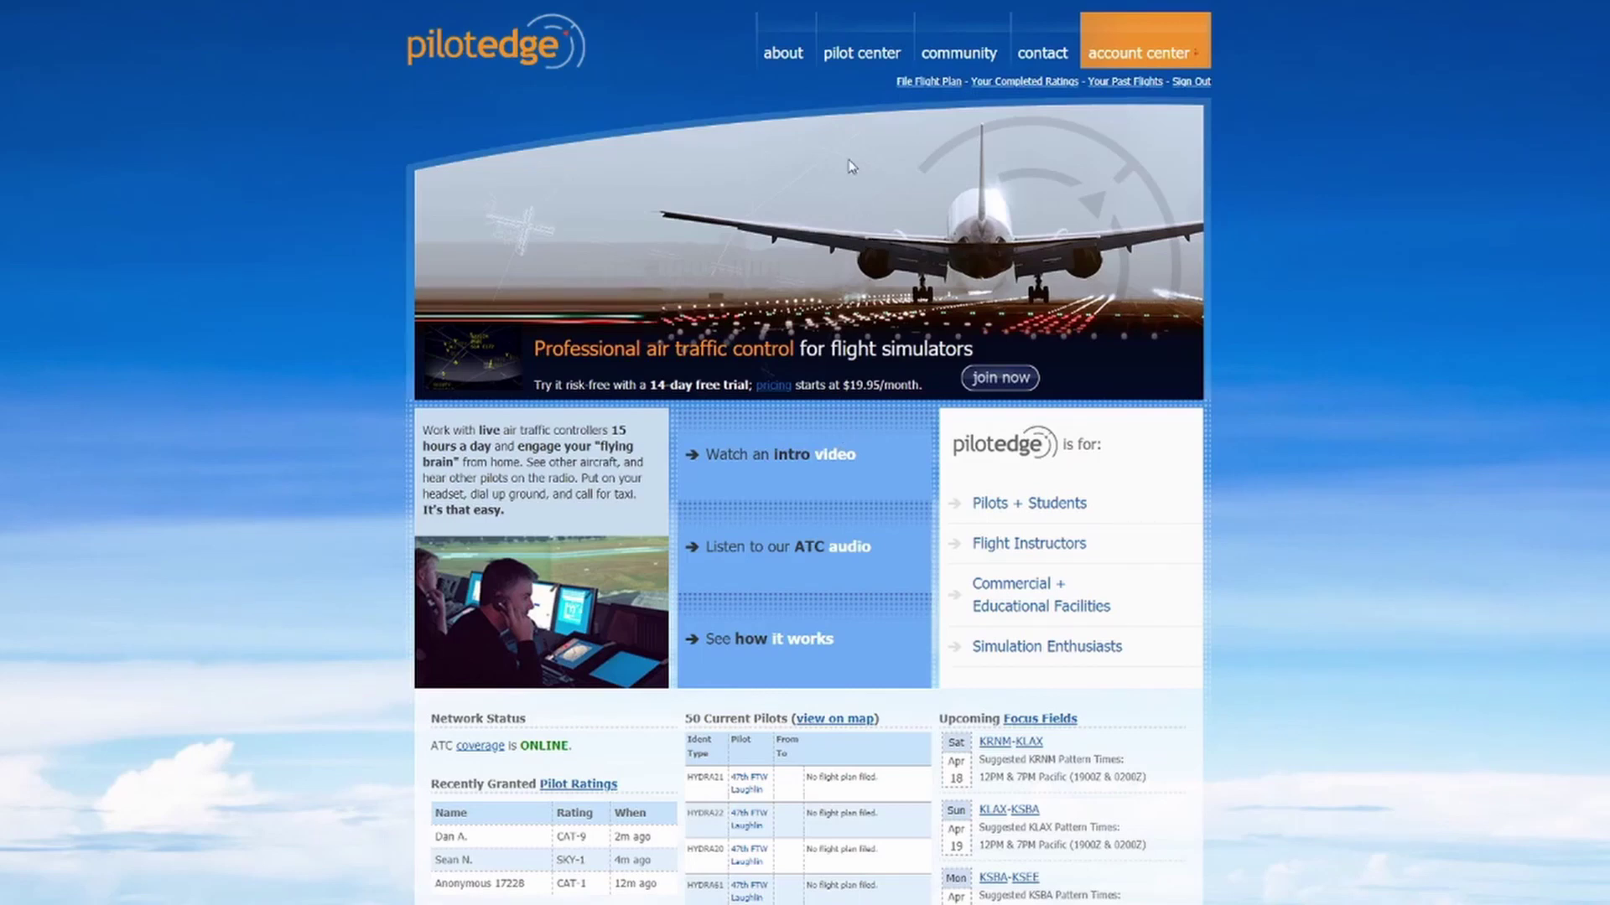
Open the PilotEdge Download software page, then its X-Plane PilotEdge download page.
mouse_move(859, 66)
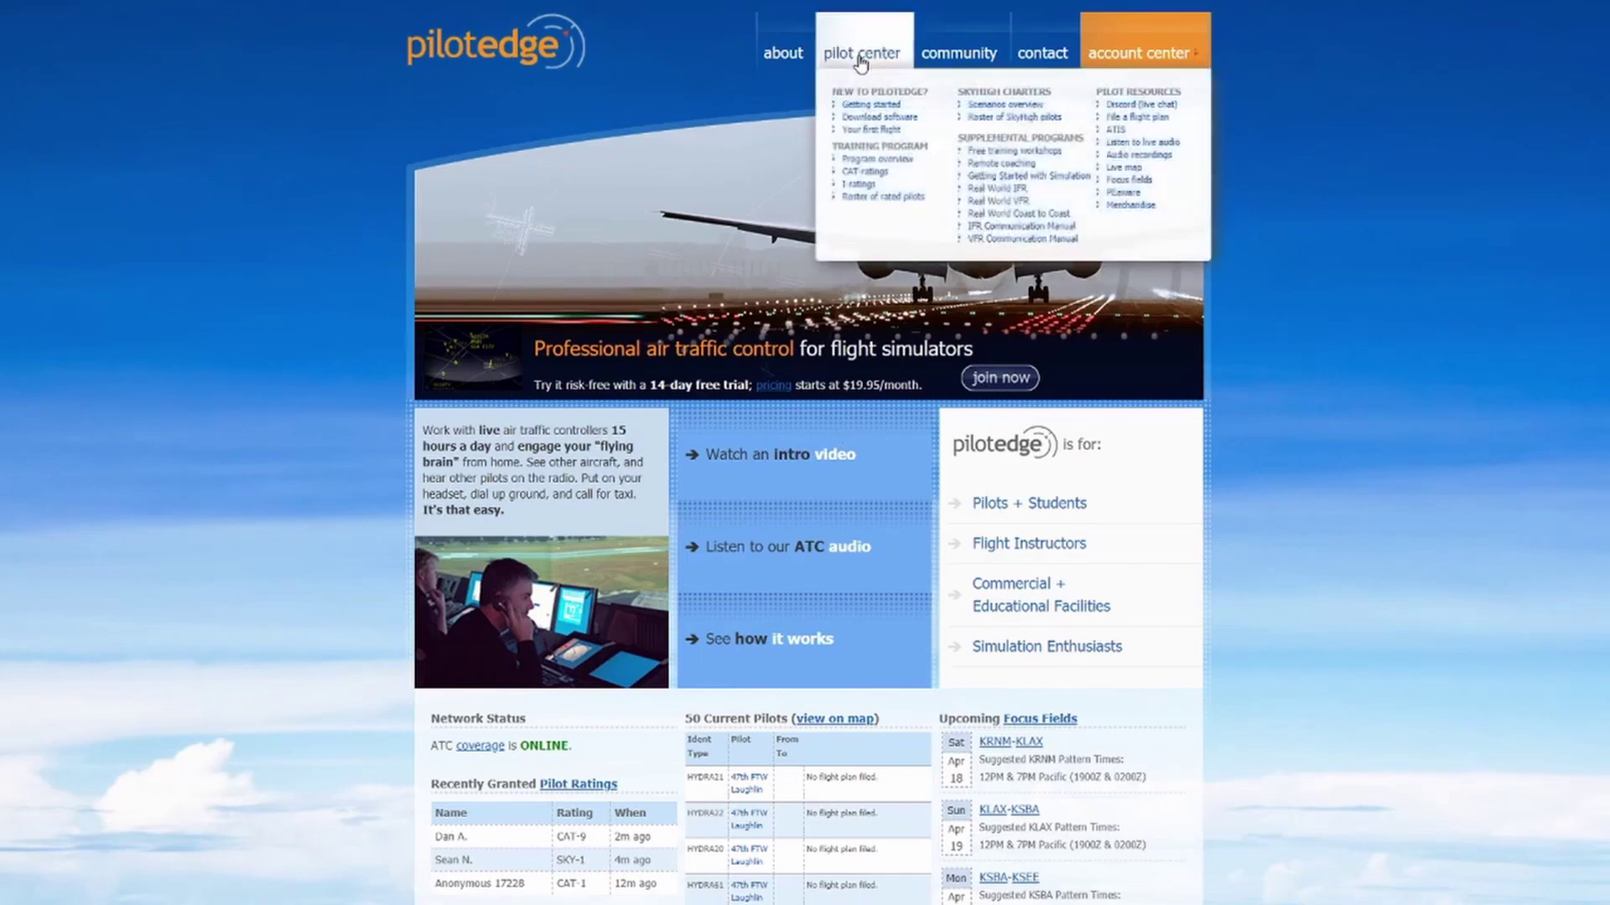
click(878, 117)
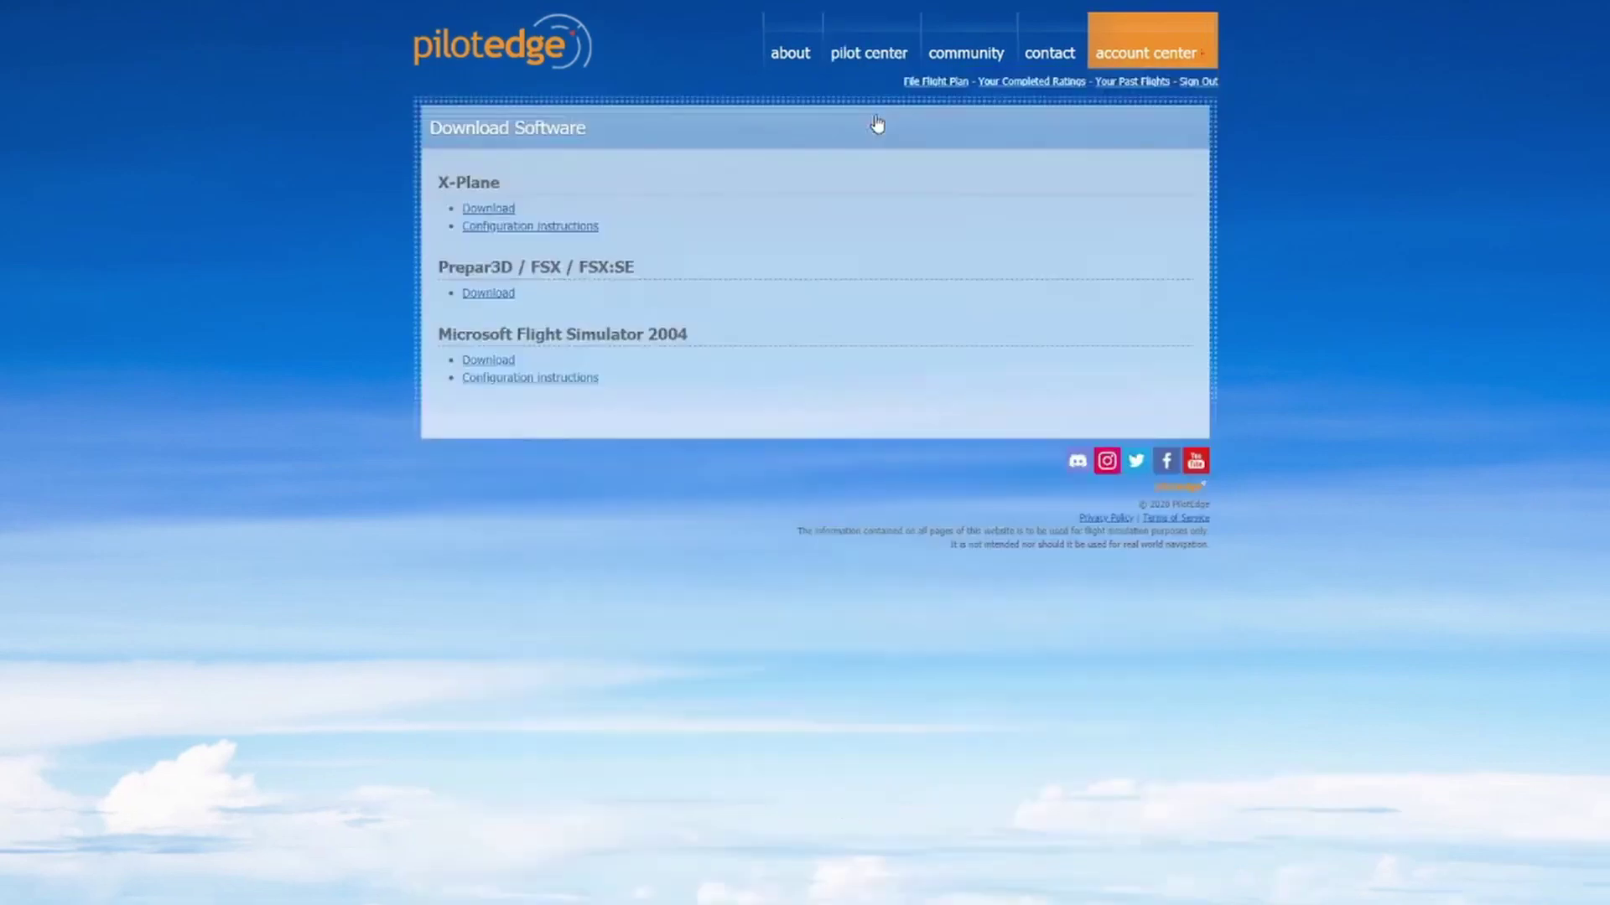
click(488, 209)
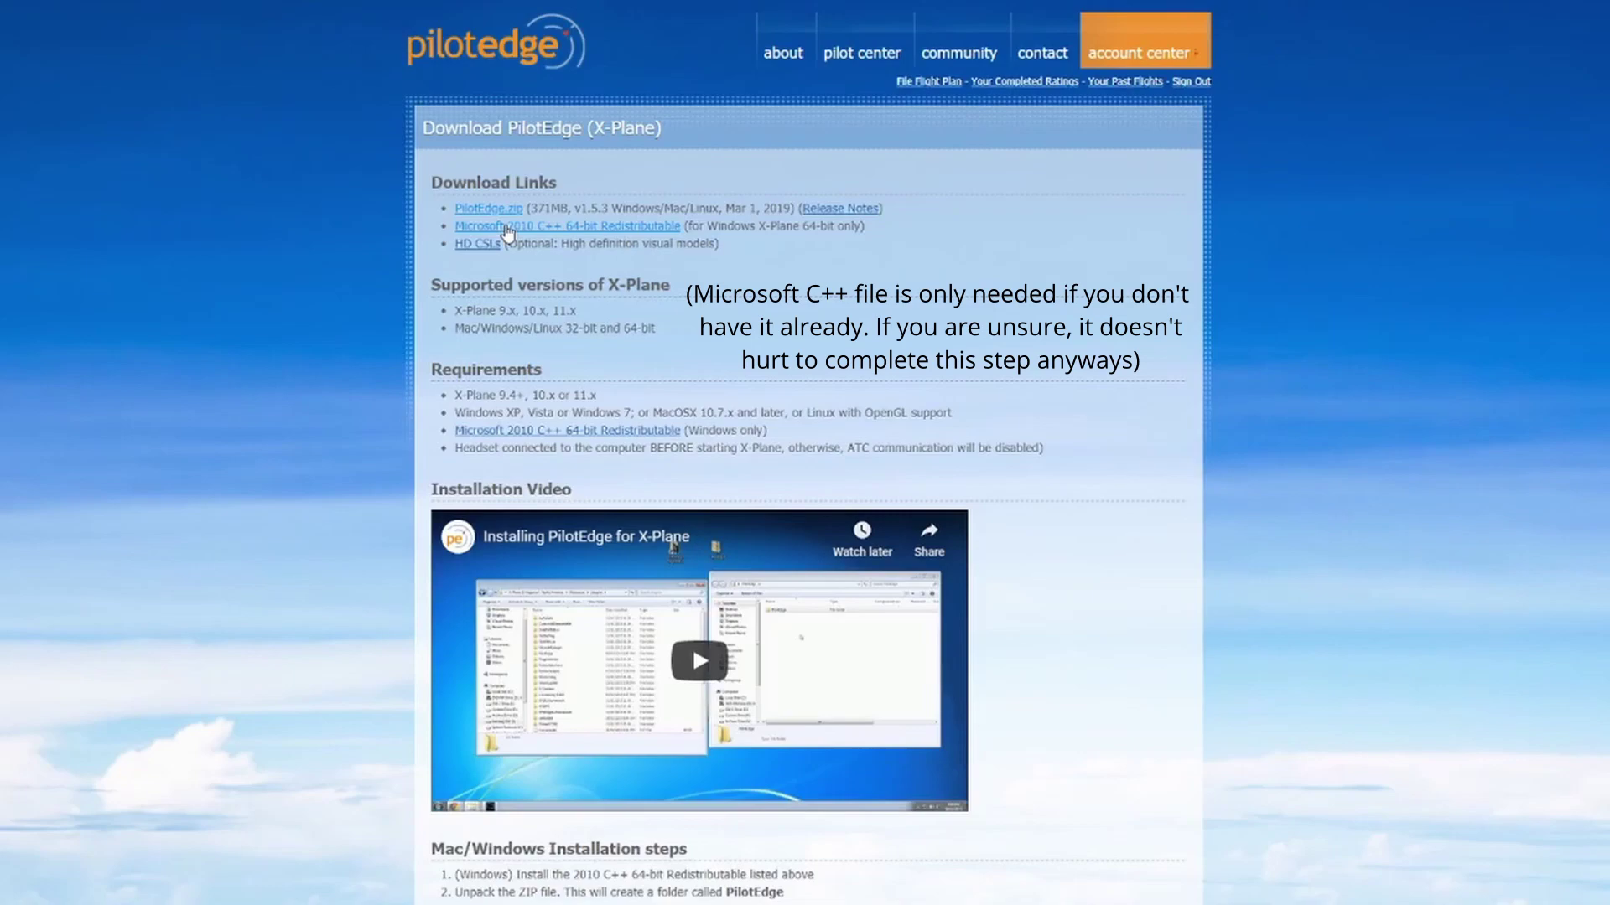
Get the Microsoft 2010 C++ 64-bit Redistributable from its download link.
right_click(528, 227)
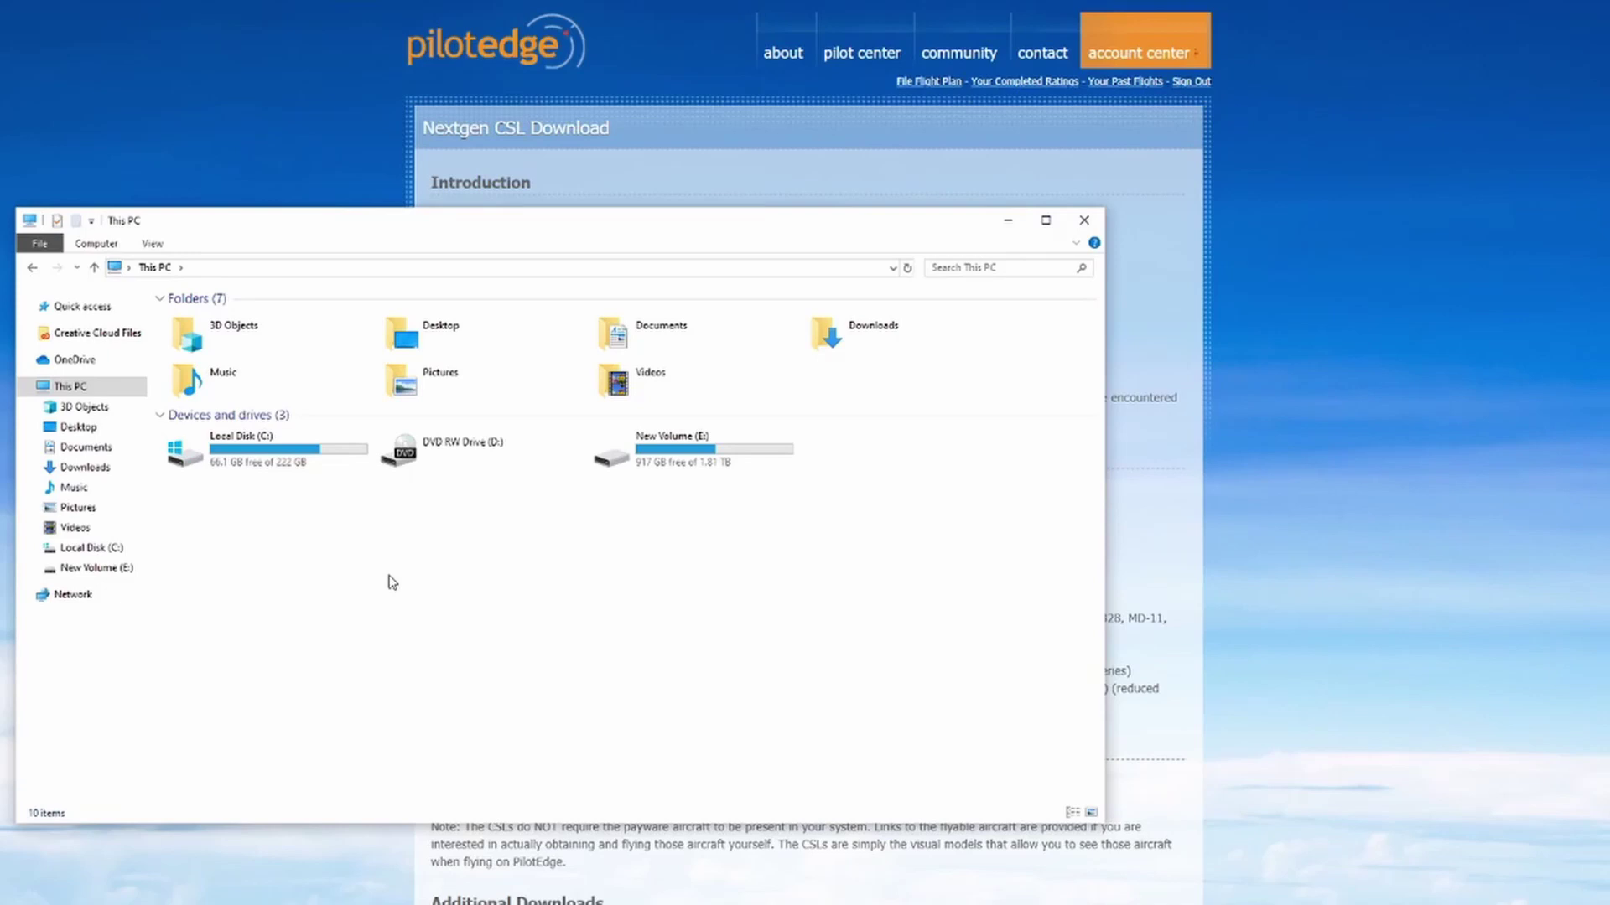
Browse into the X-Plane 11 folder on the New Volume (E:) drive.
double_click(635, 457)
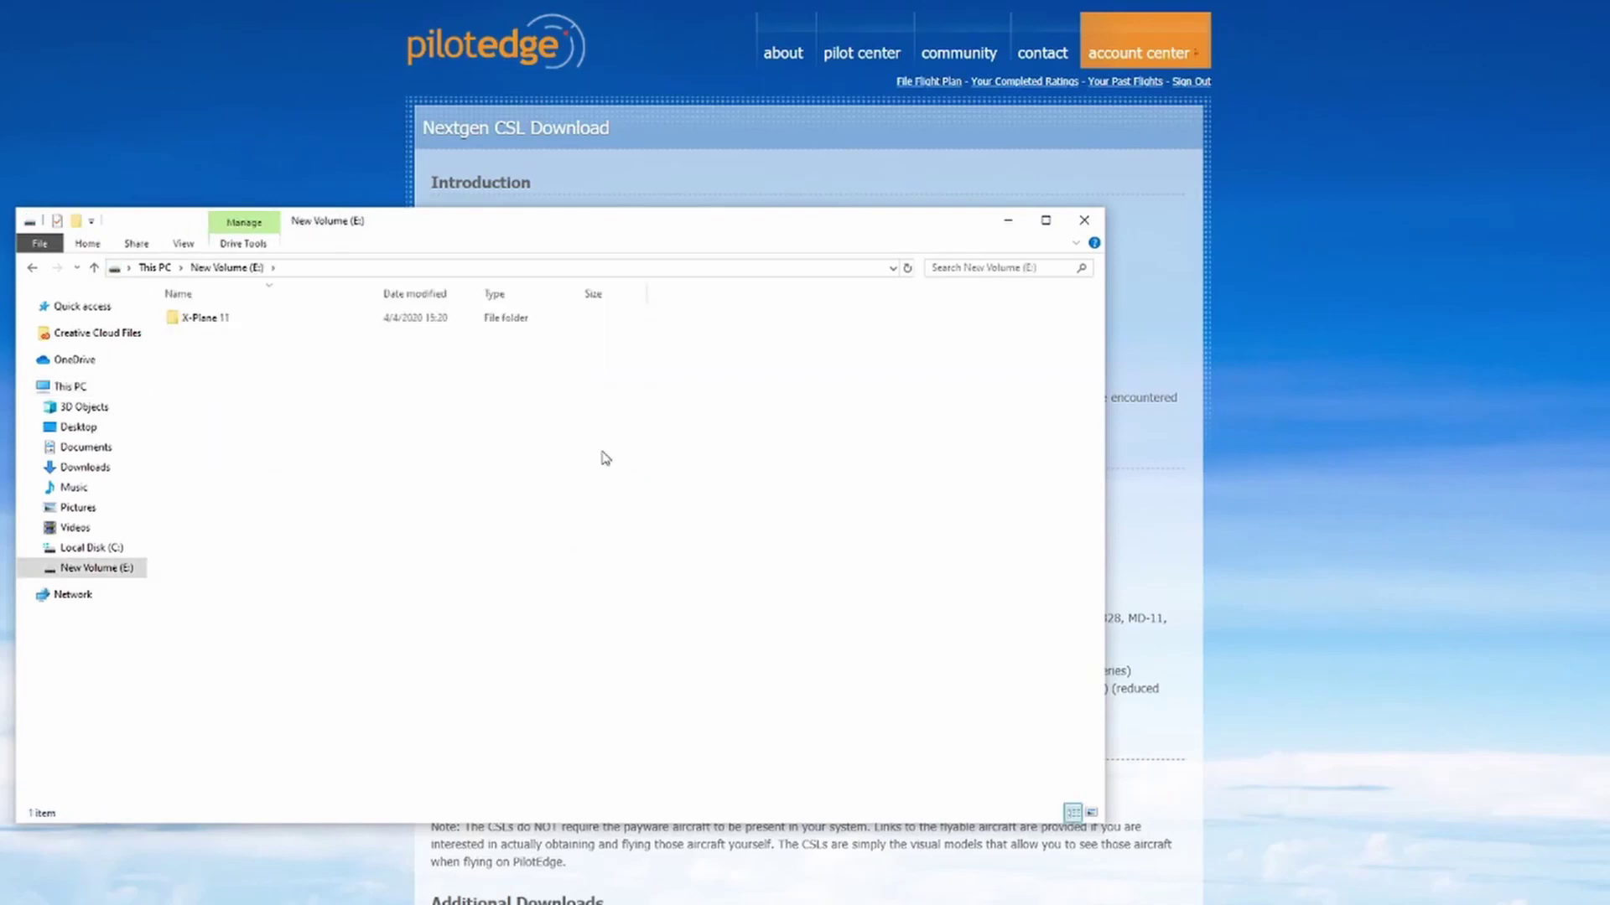
click(198, 321)
double_click(216, 325)
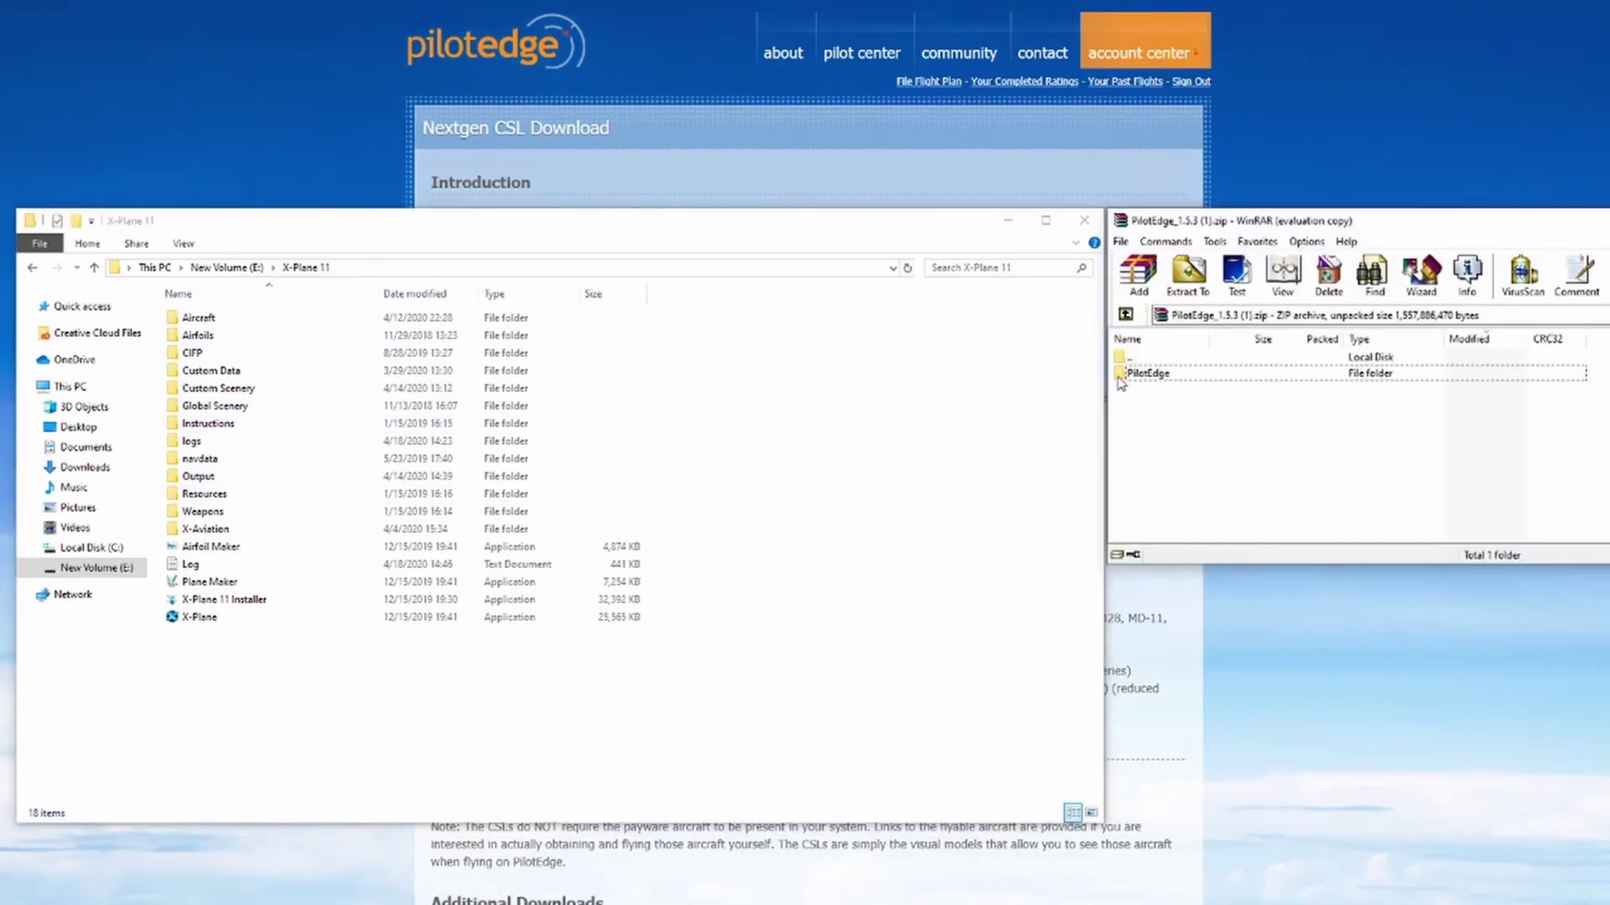
Drag the PilotEdge folder from WinRAR into X-Plane 11's Resources\plugins folder.
click(1161, 379)
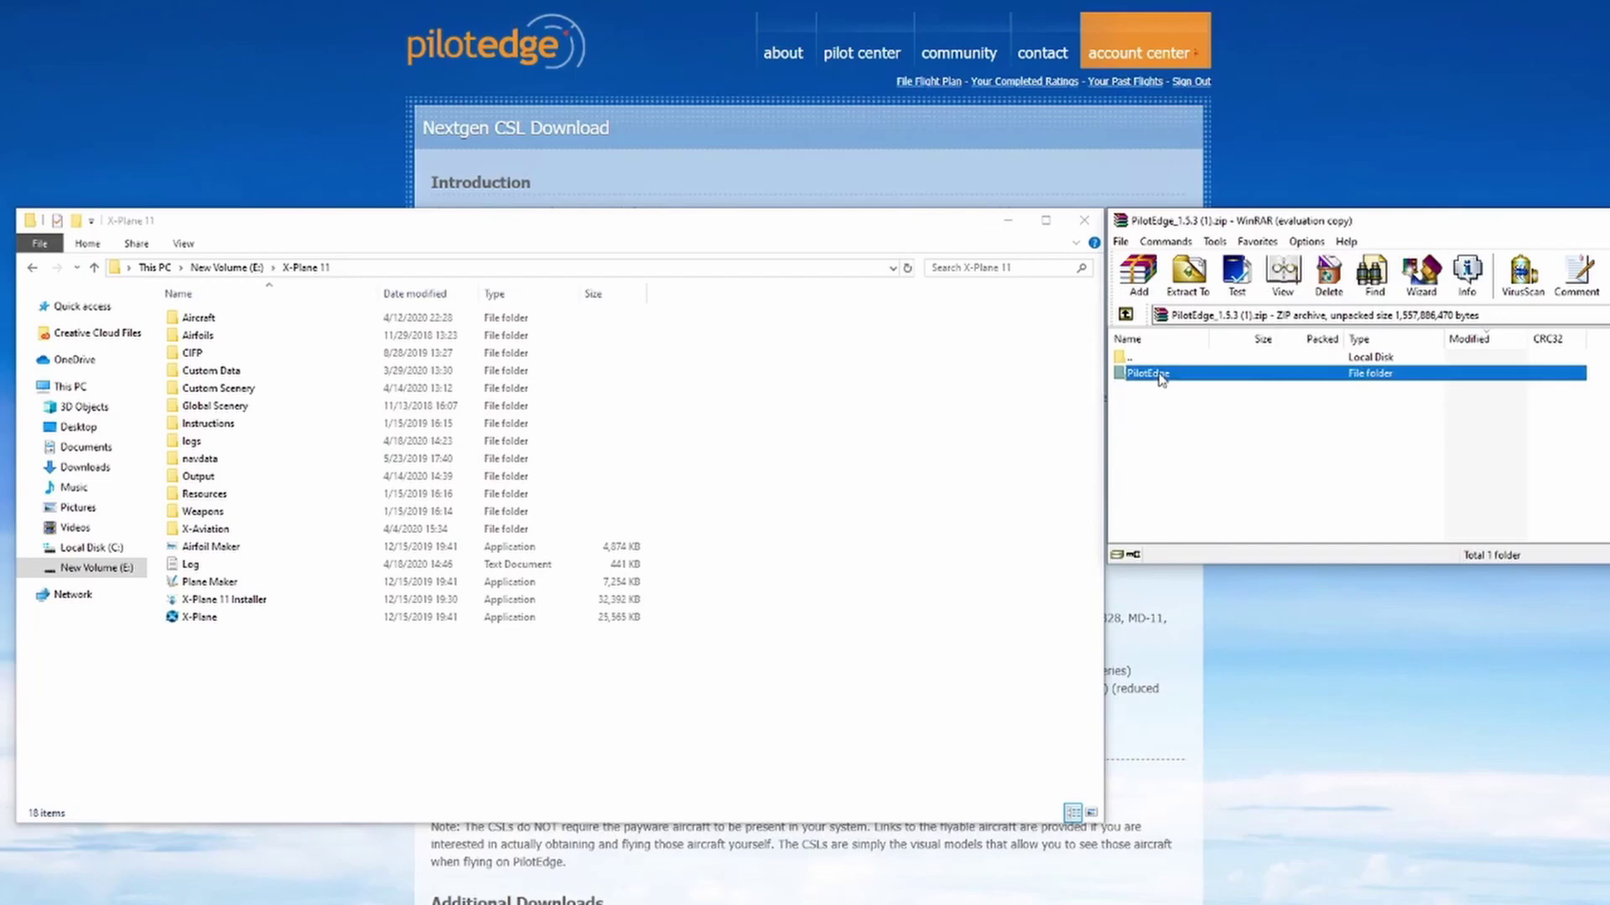
drag(1161, 379, 1141, 515)
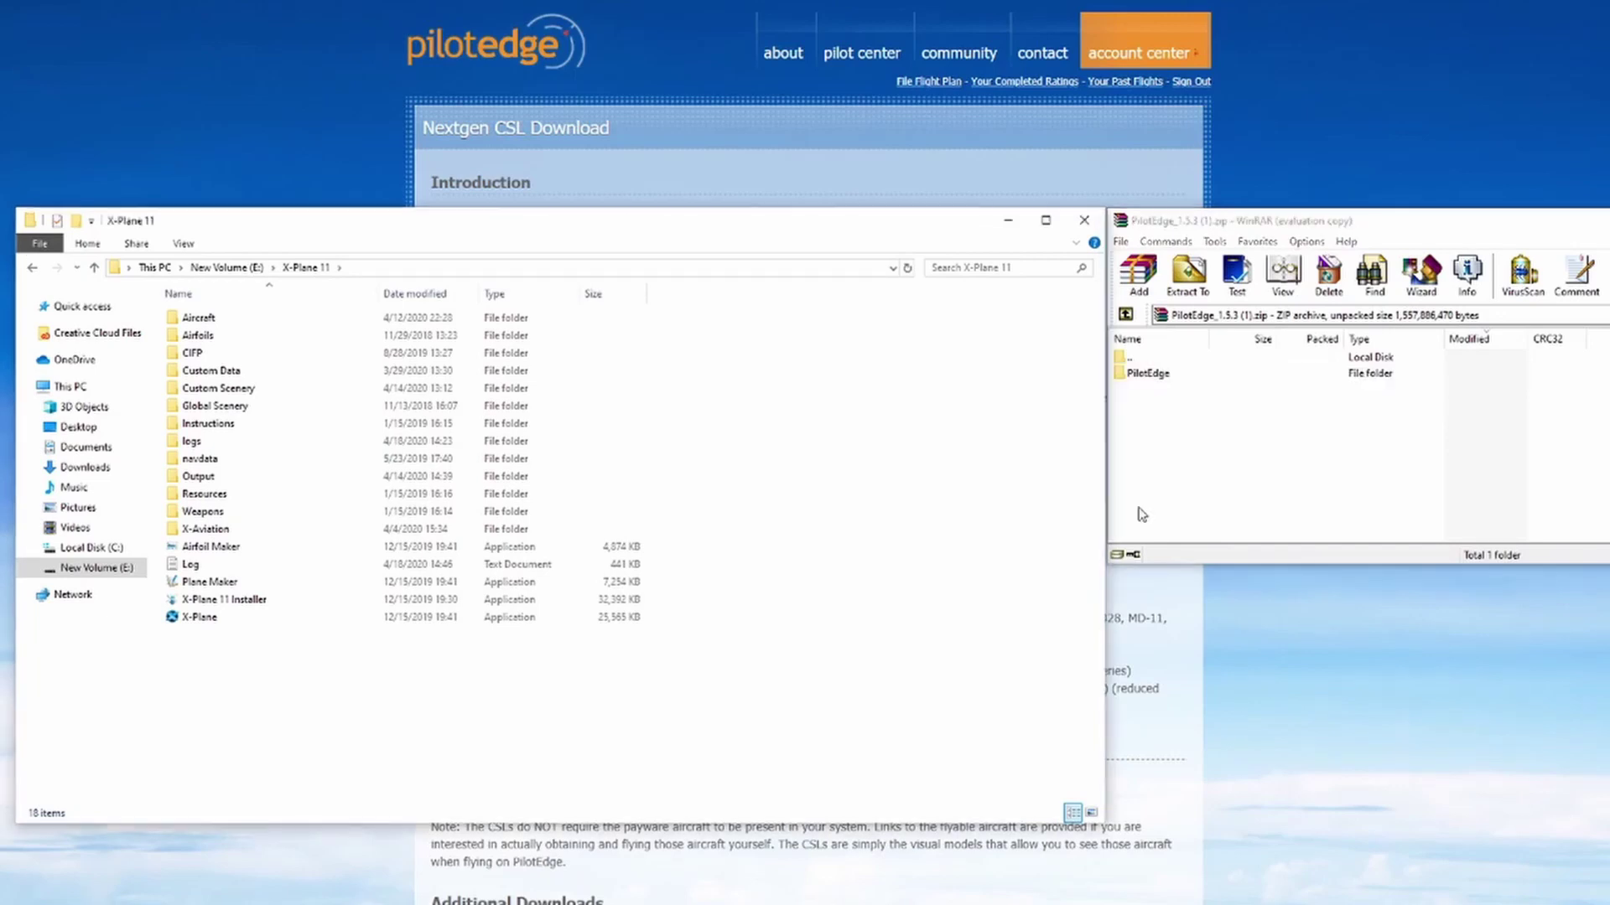
click(230, 501)
double_click(231, 500)
click(1164, 378)
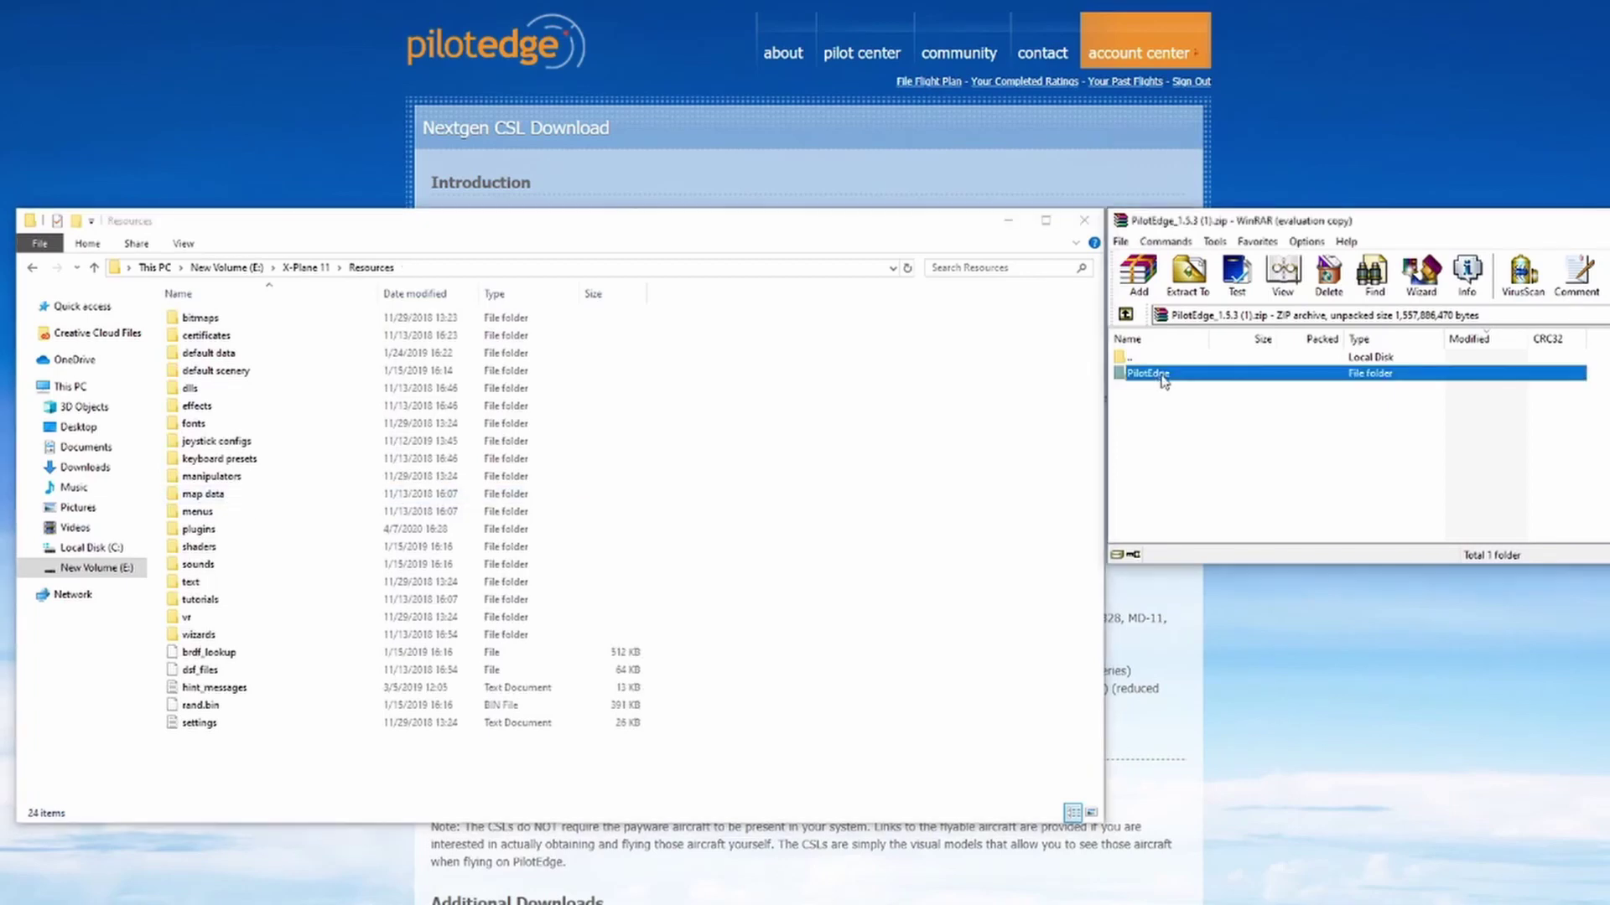
drag(1164, 379, 575, 537)
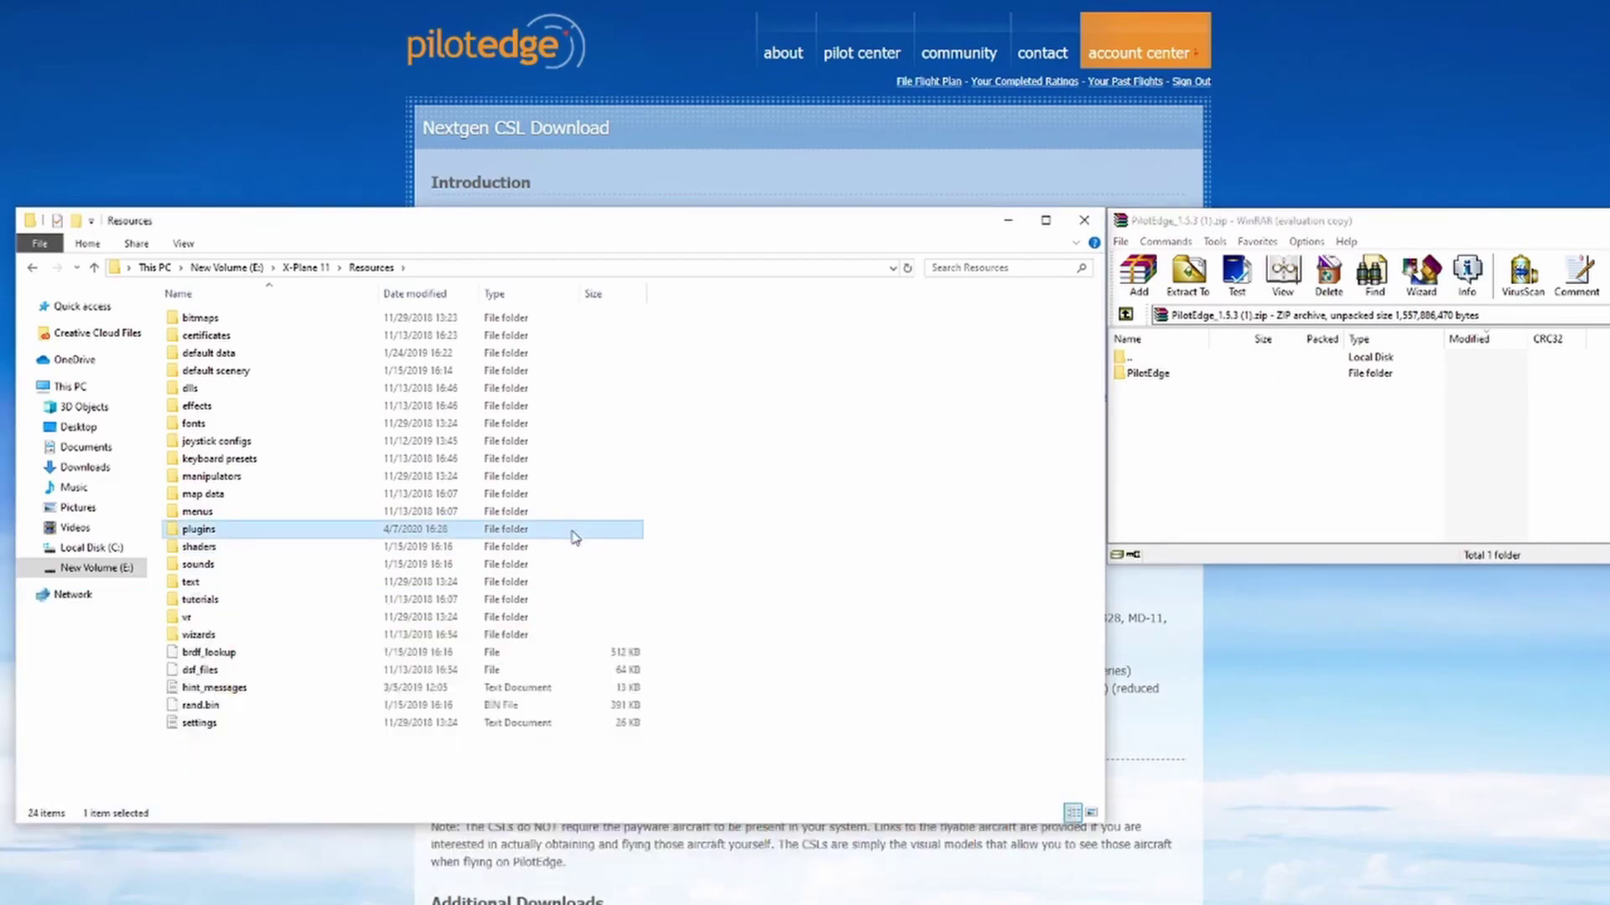
double_click(235, 531)
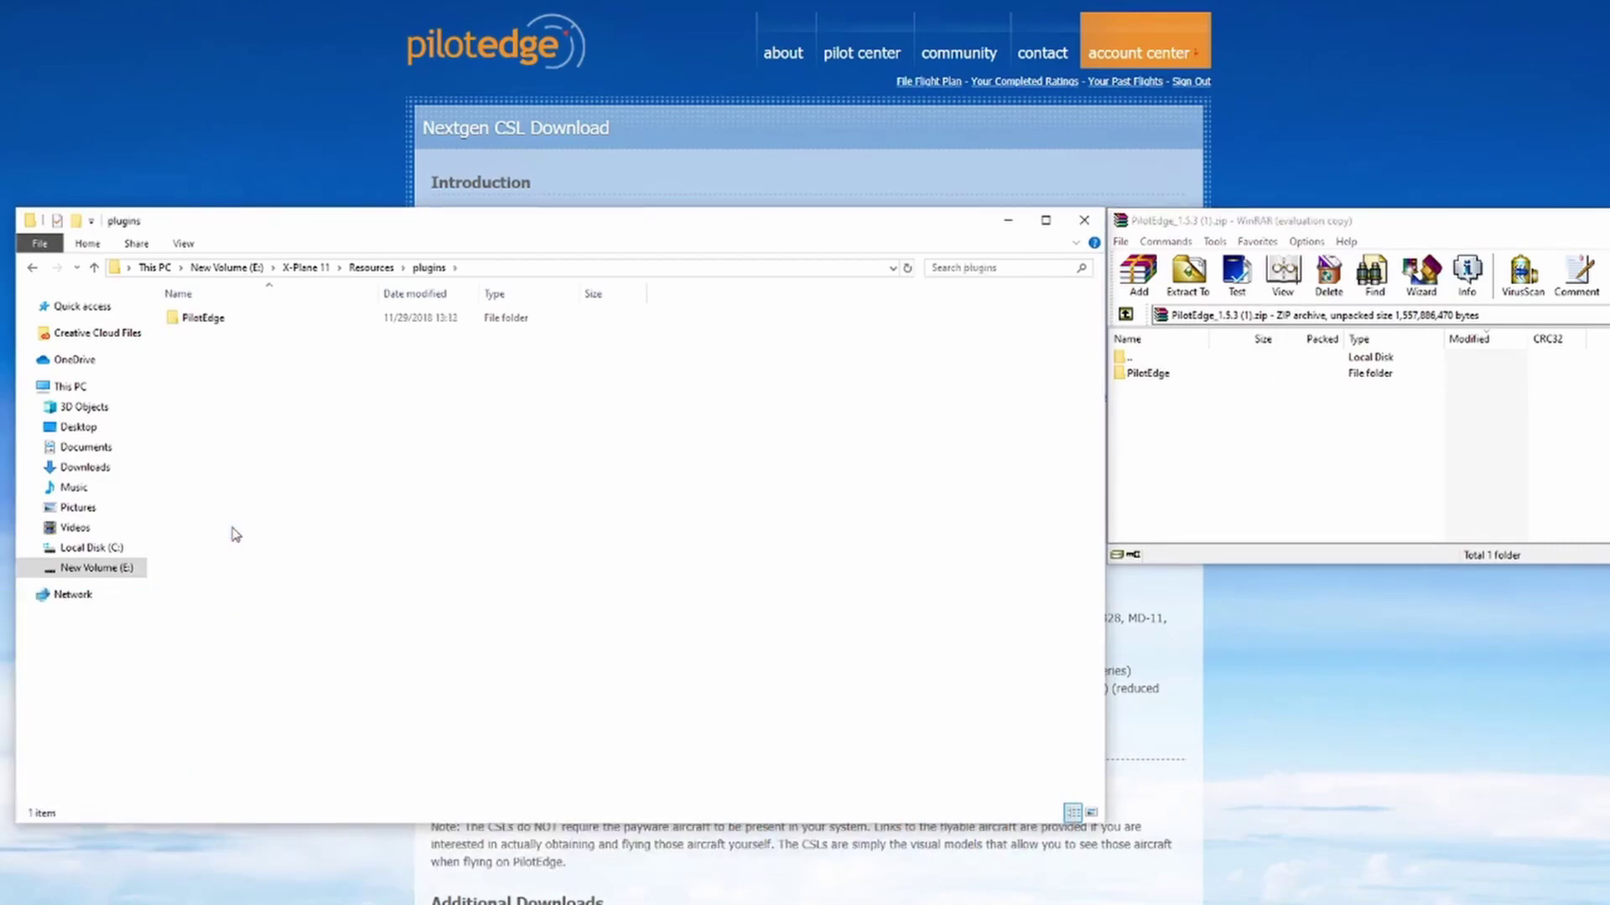
Browse into PilotEdge\VSPro Resources\CSL in the installed plugin folder.
double_click(198, 322)
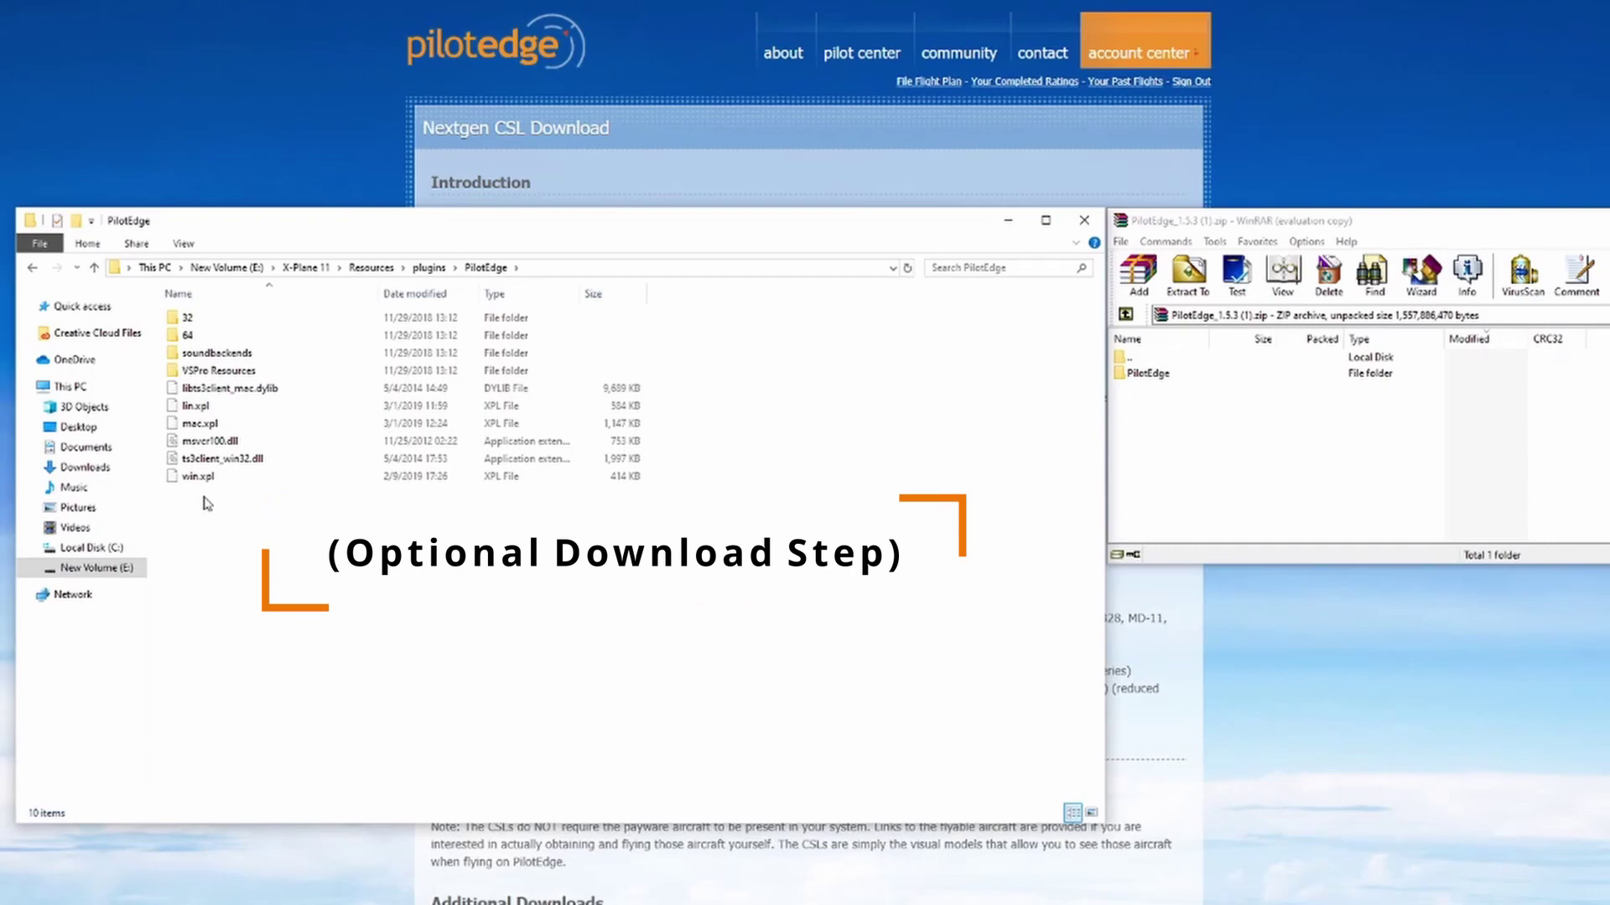
double_click(209, 371)
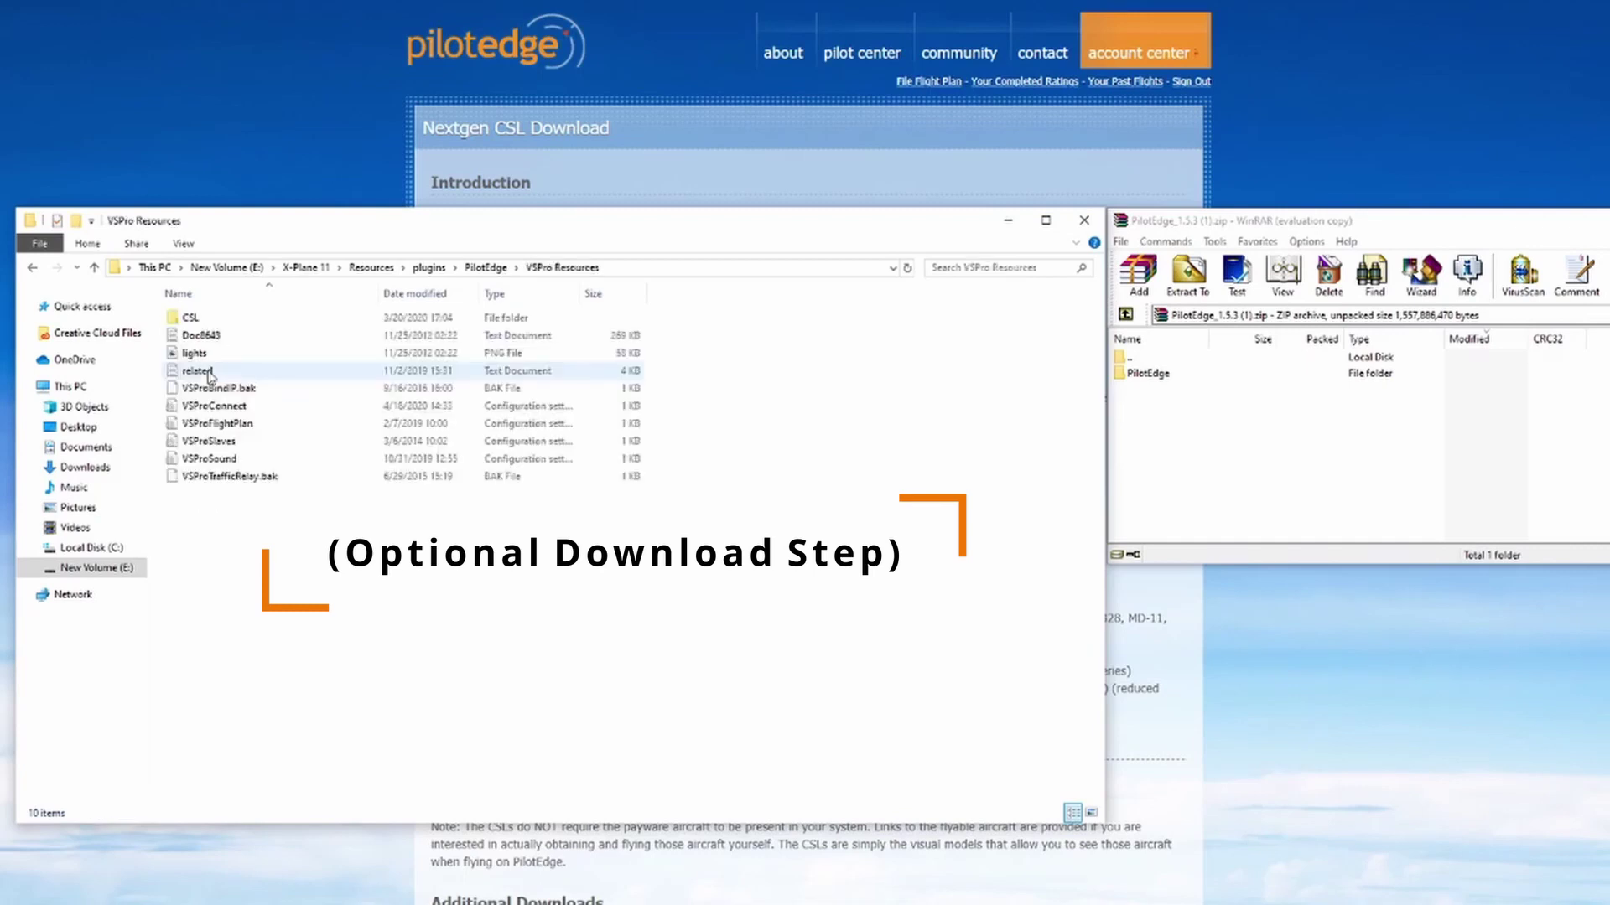
double_click(192, 318)
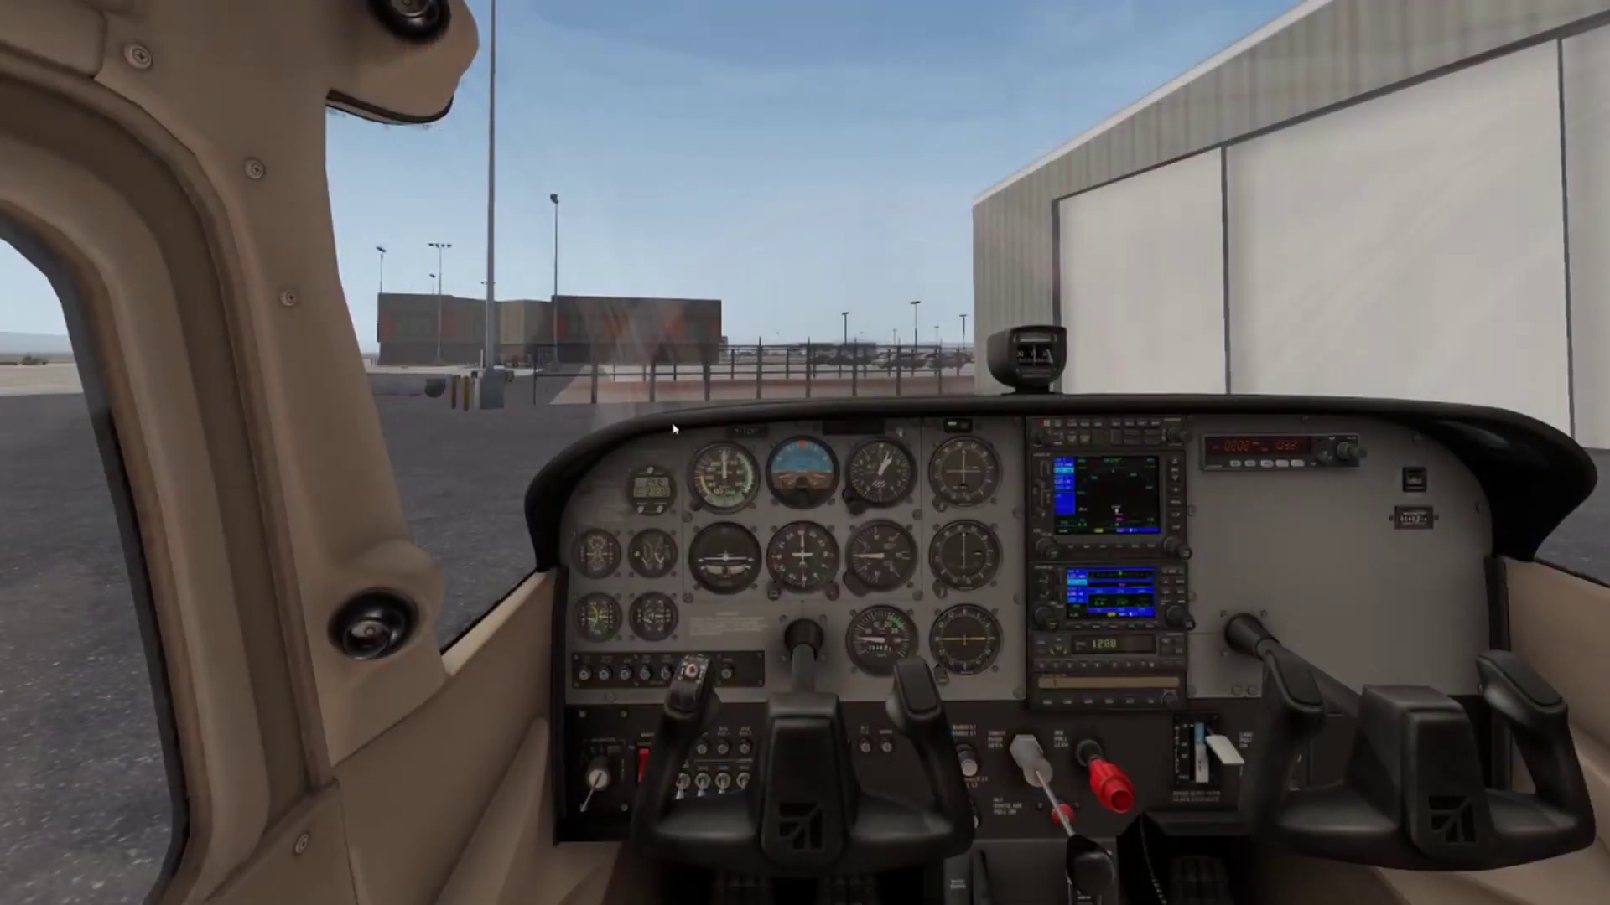
Bring up the PilotEdge Connect form from X-Plane's Plugins menu.
click(185, 10)
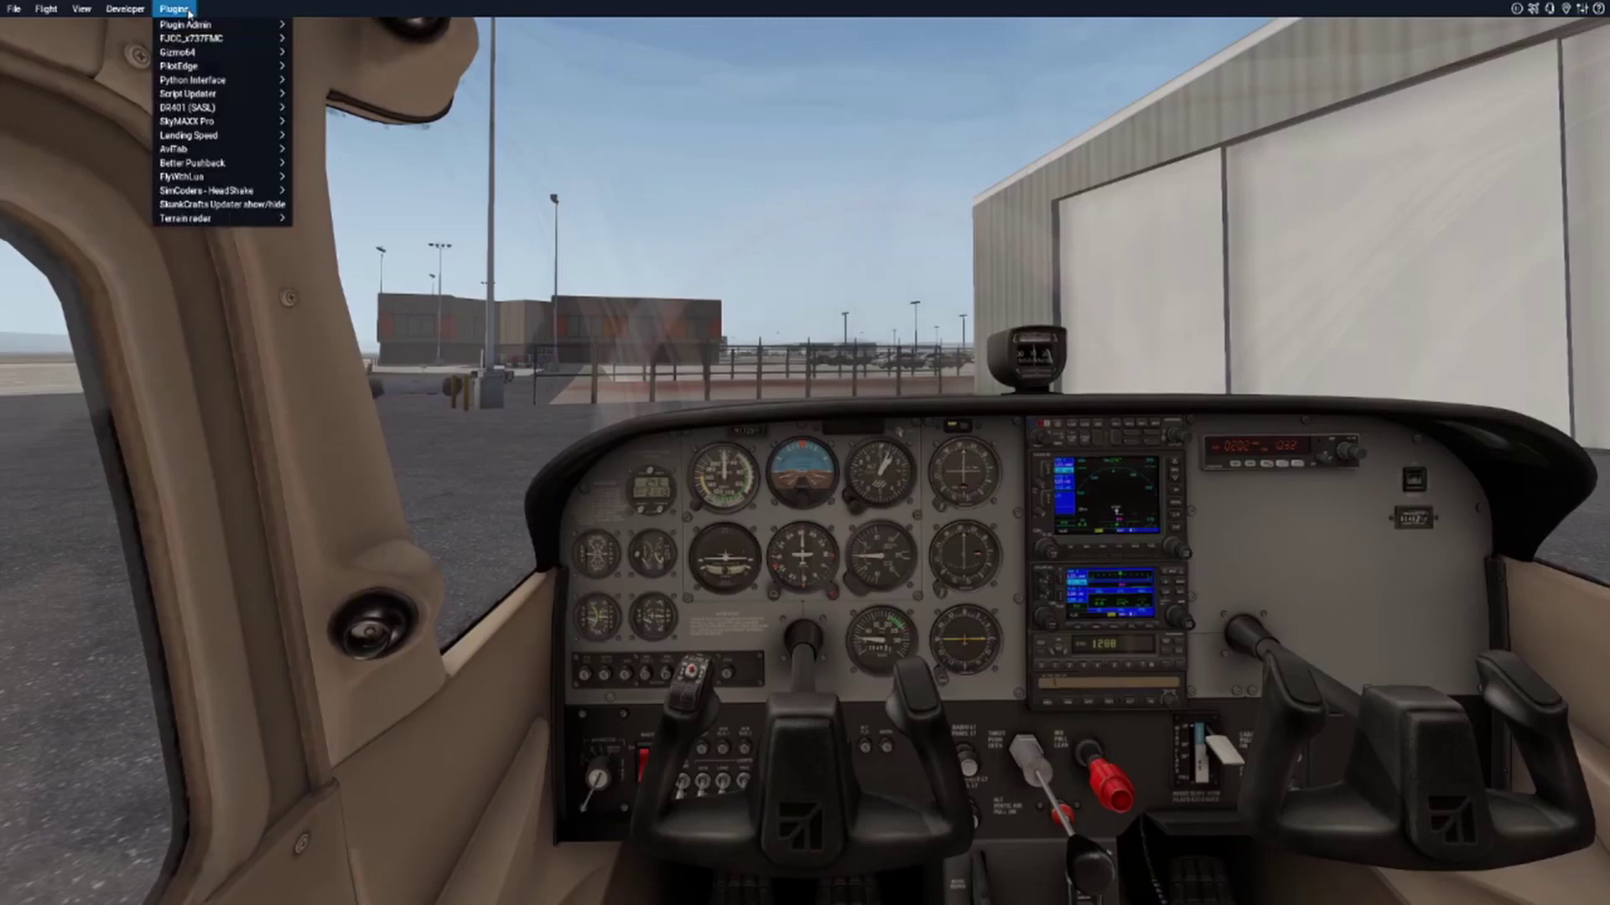
mouse_move(196, 69)
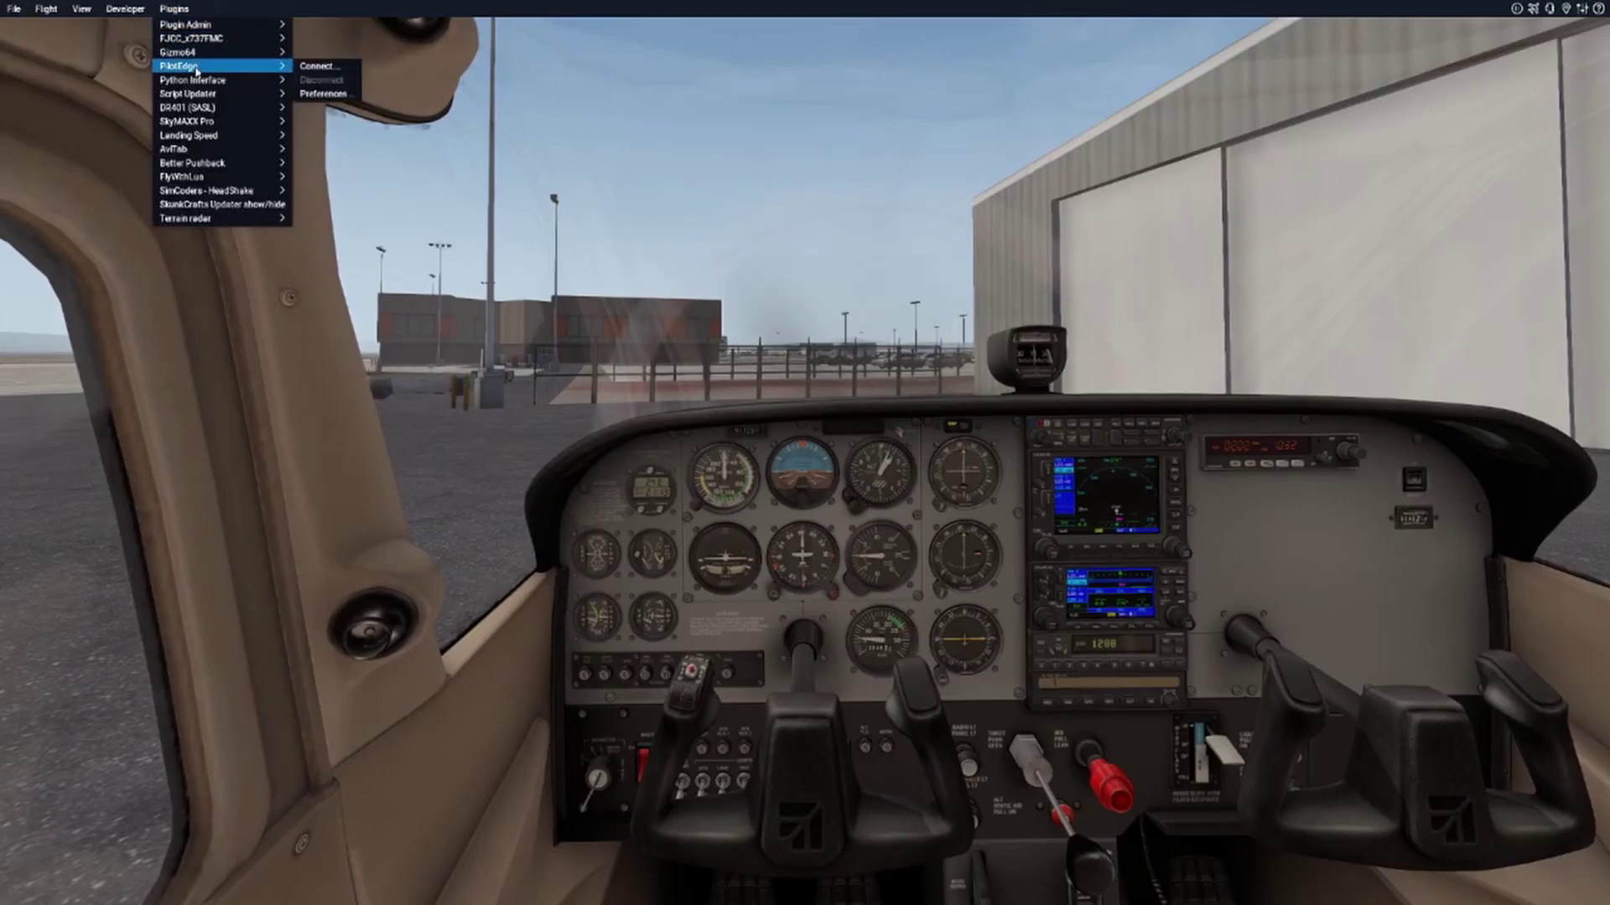
click(334, 69)
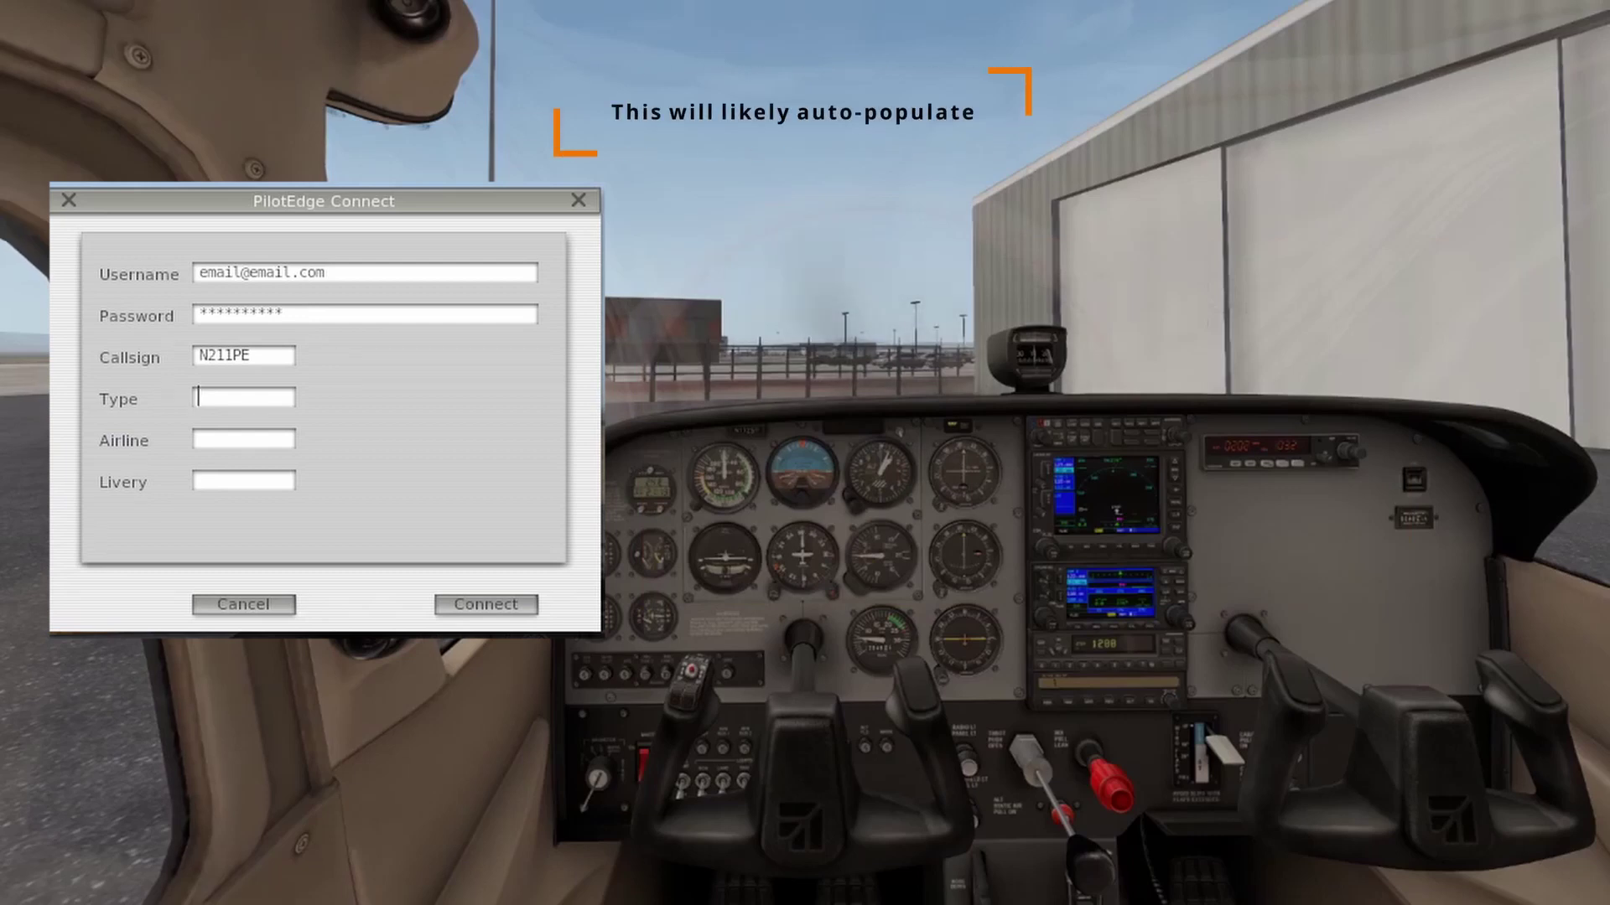
Enter C172 as the aircraft type and connect to the PilotEdge network.
text(C172)
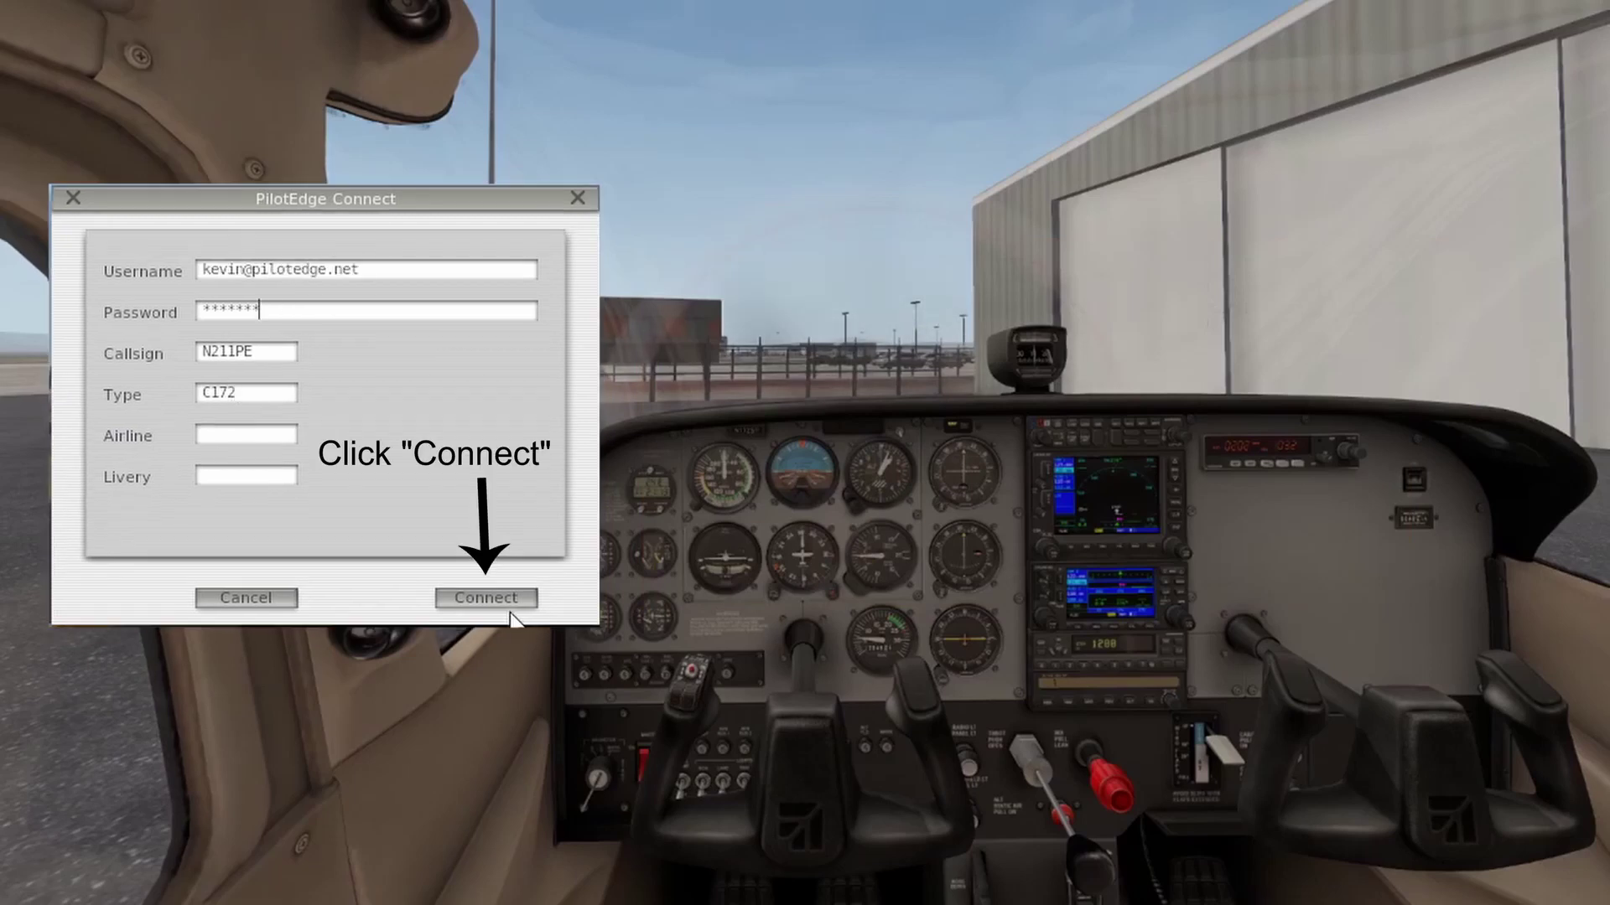
click(509, 605)
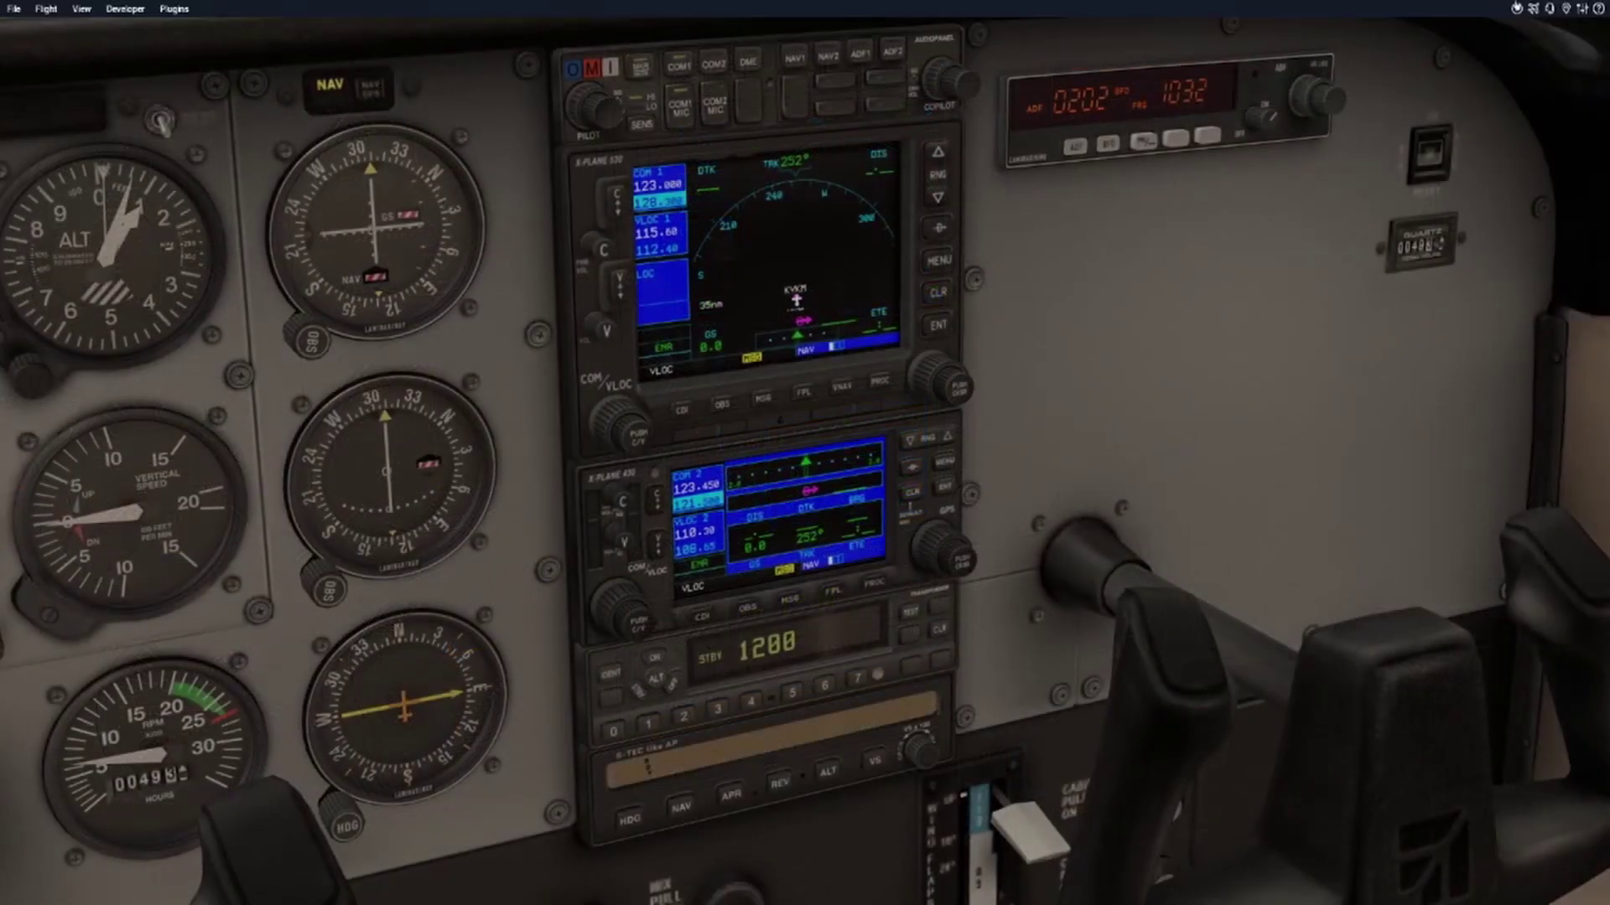
Open X-Plane's settings on the Joystick page for the Alpha Flight Controls.
click(1586, 14)
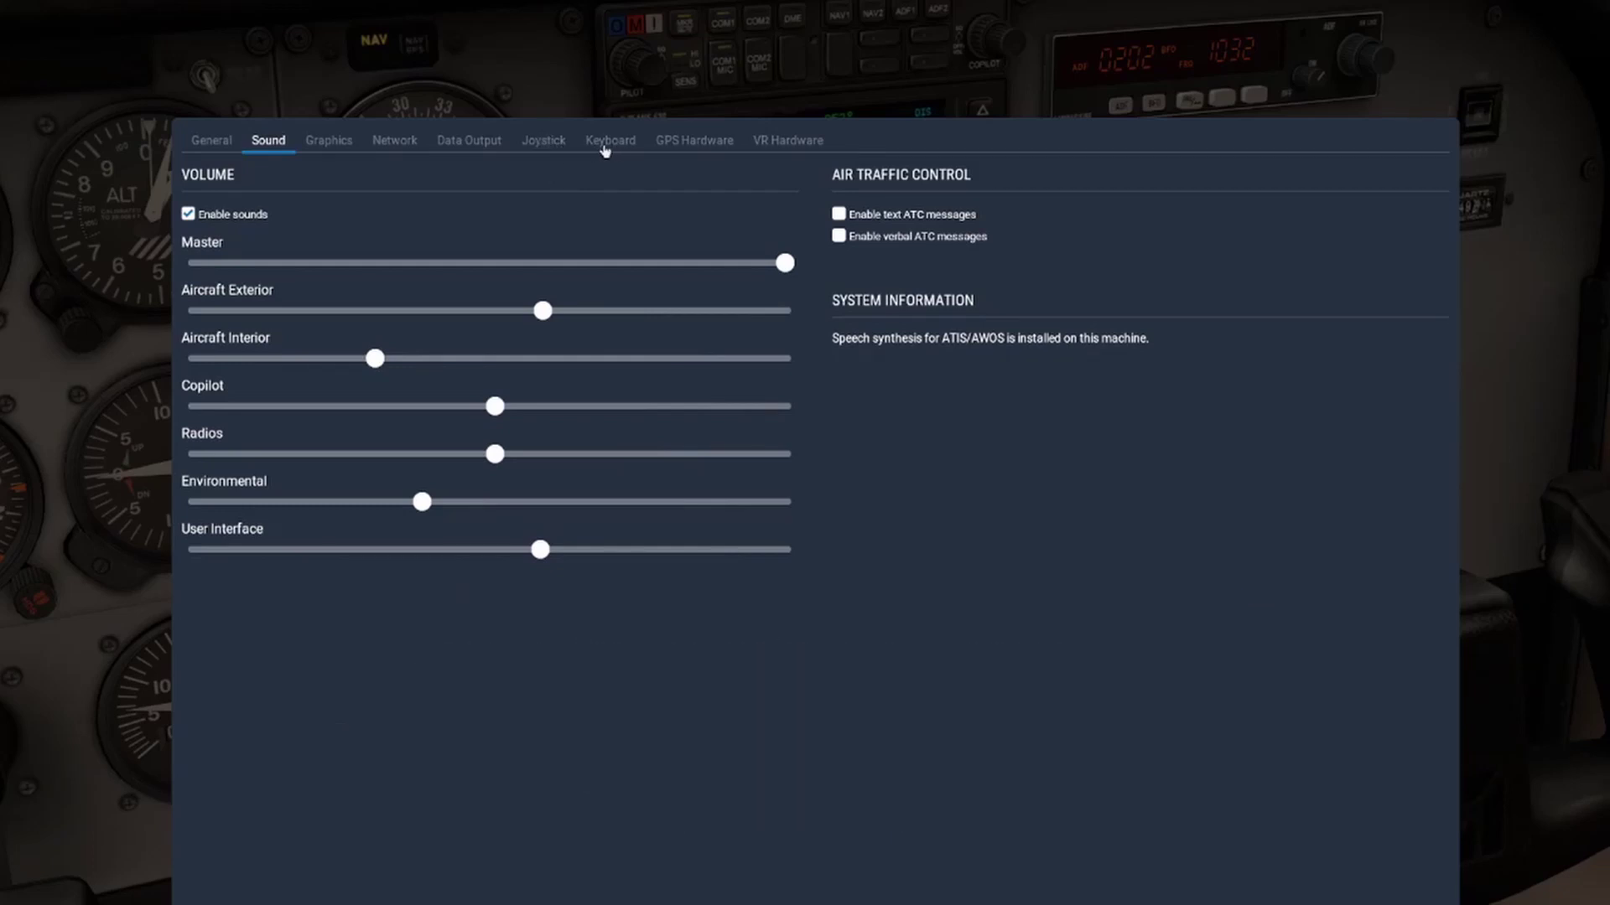
click(546, 143)
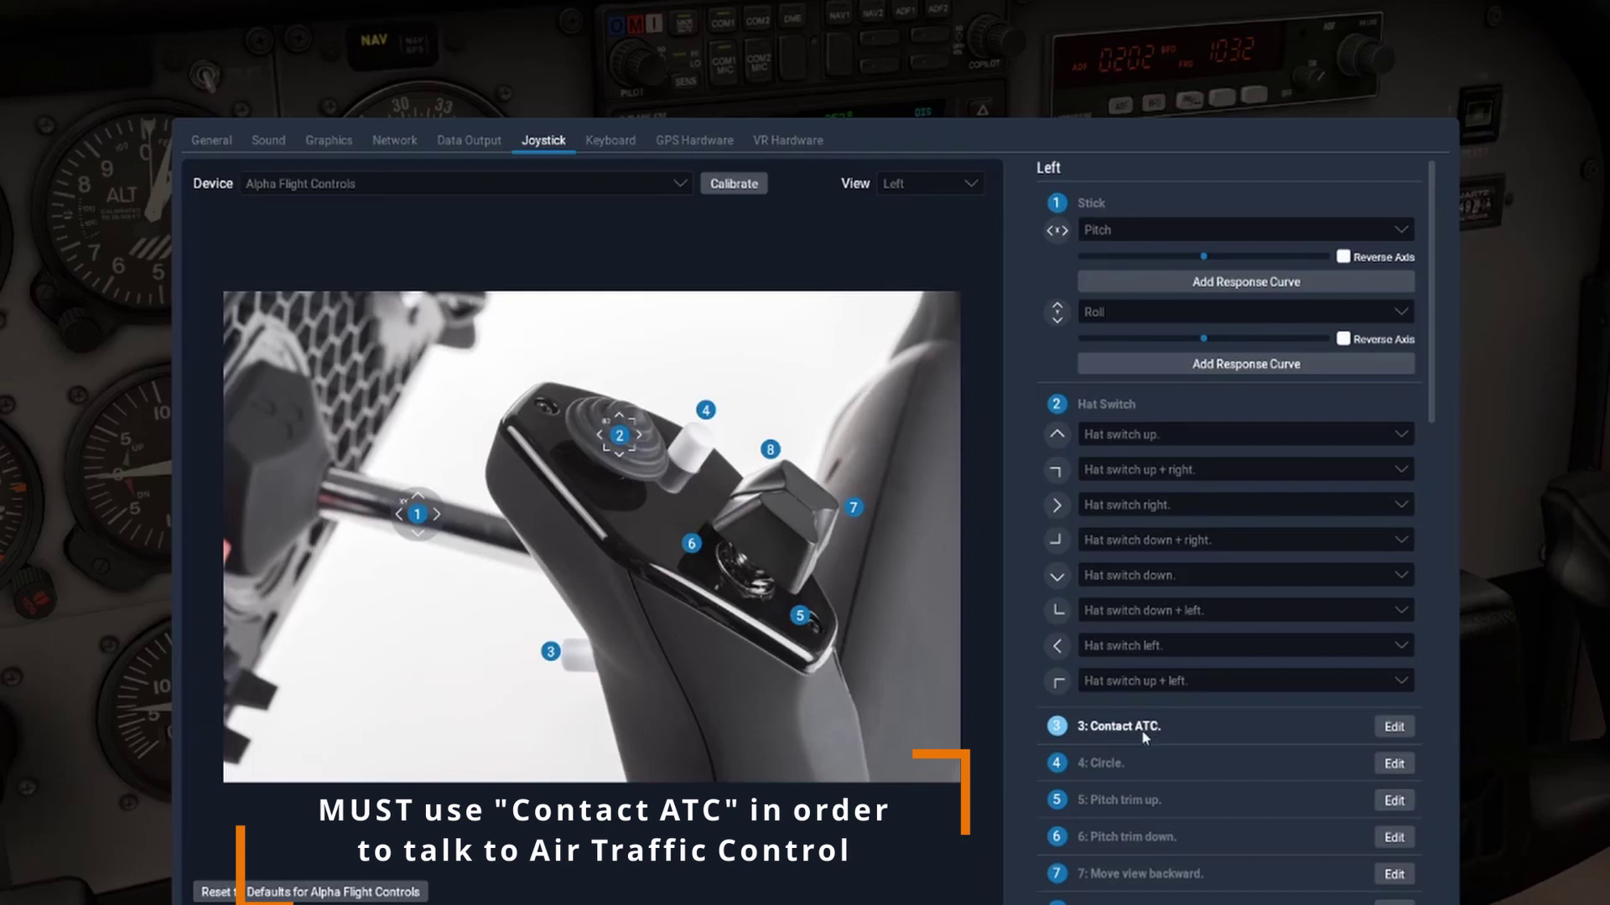
Confirm Contact ATC as the command assigned to joystick button 3.
click(1393, 728)
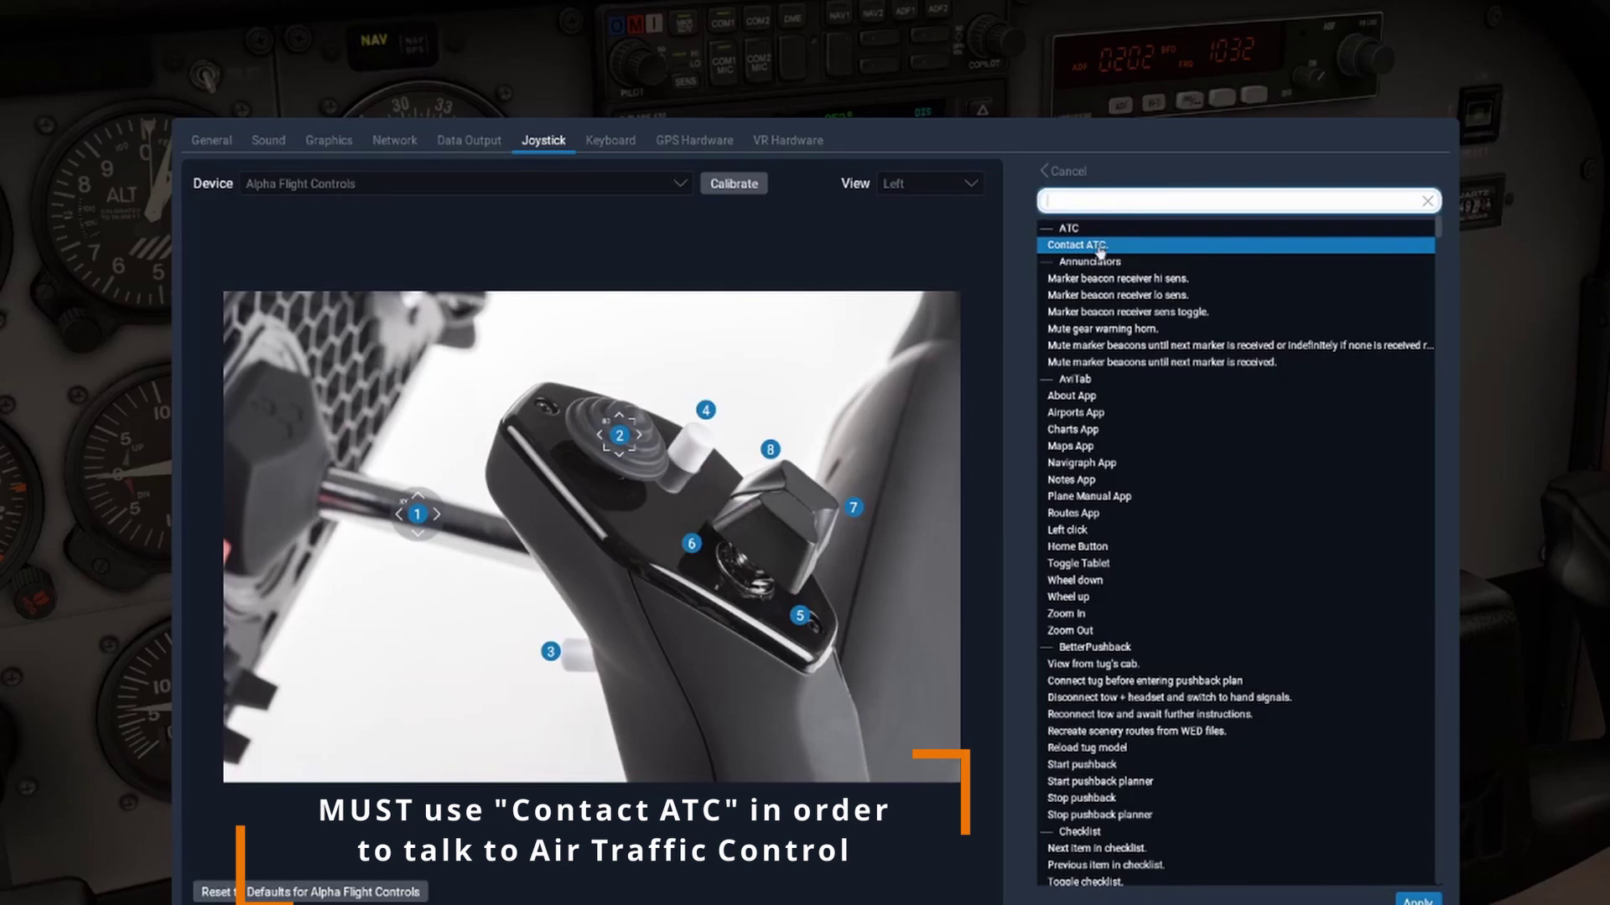
click(1417, 900)
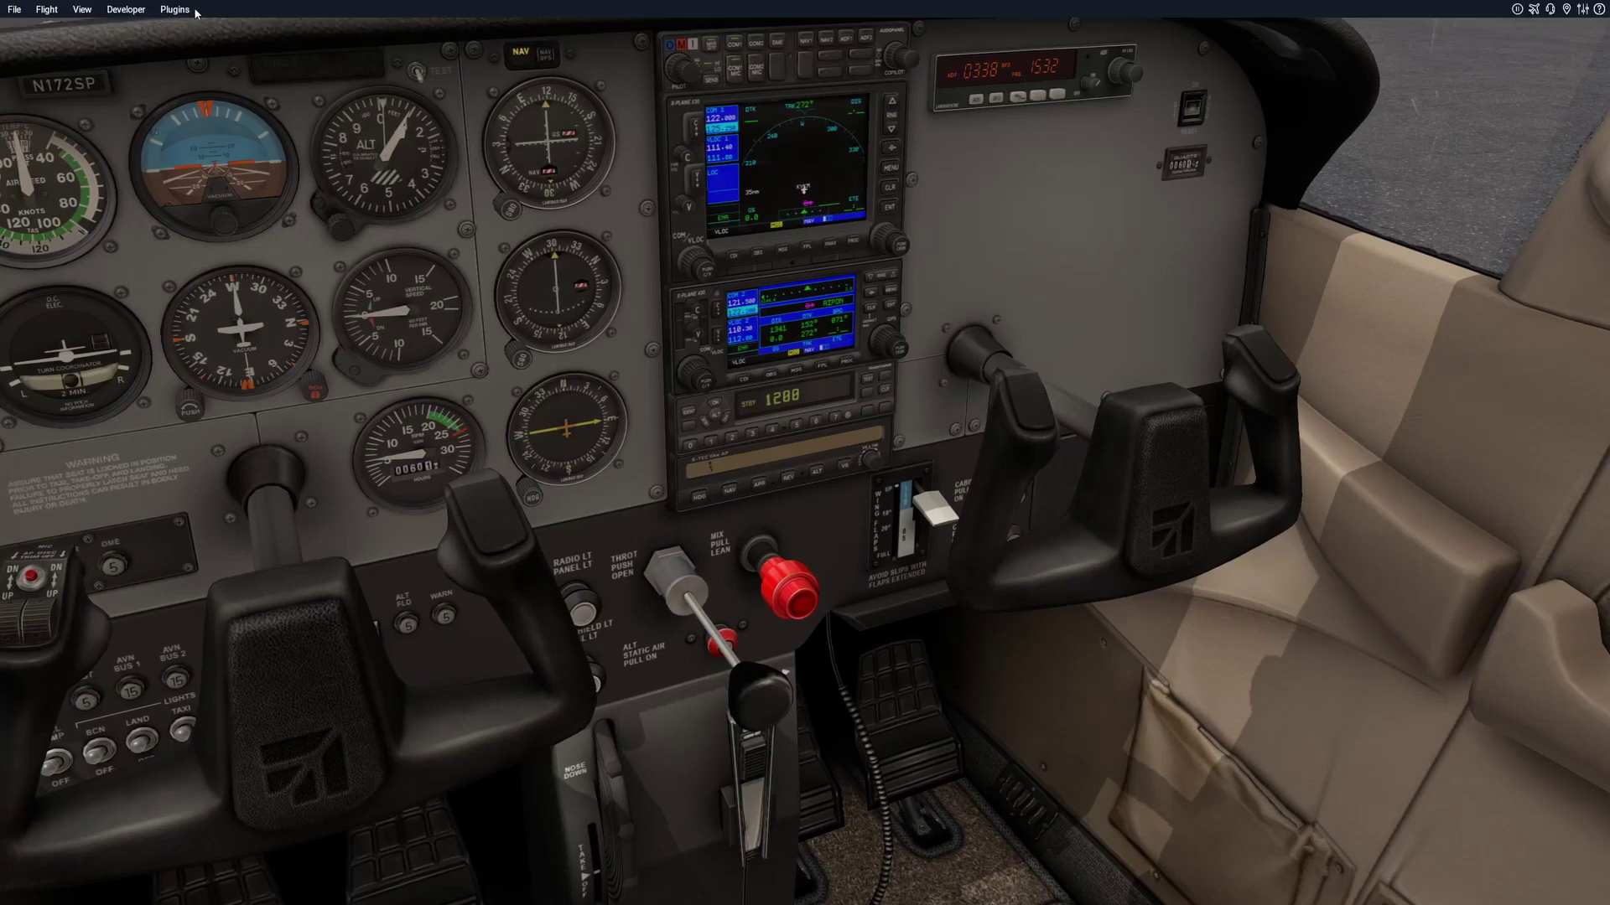
click(186, 12)
mouse_move(220, 67)
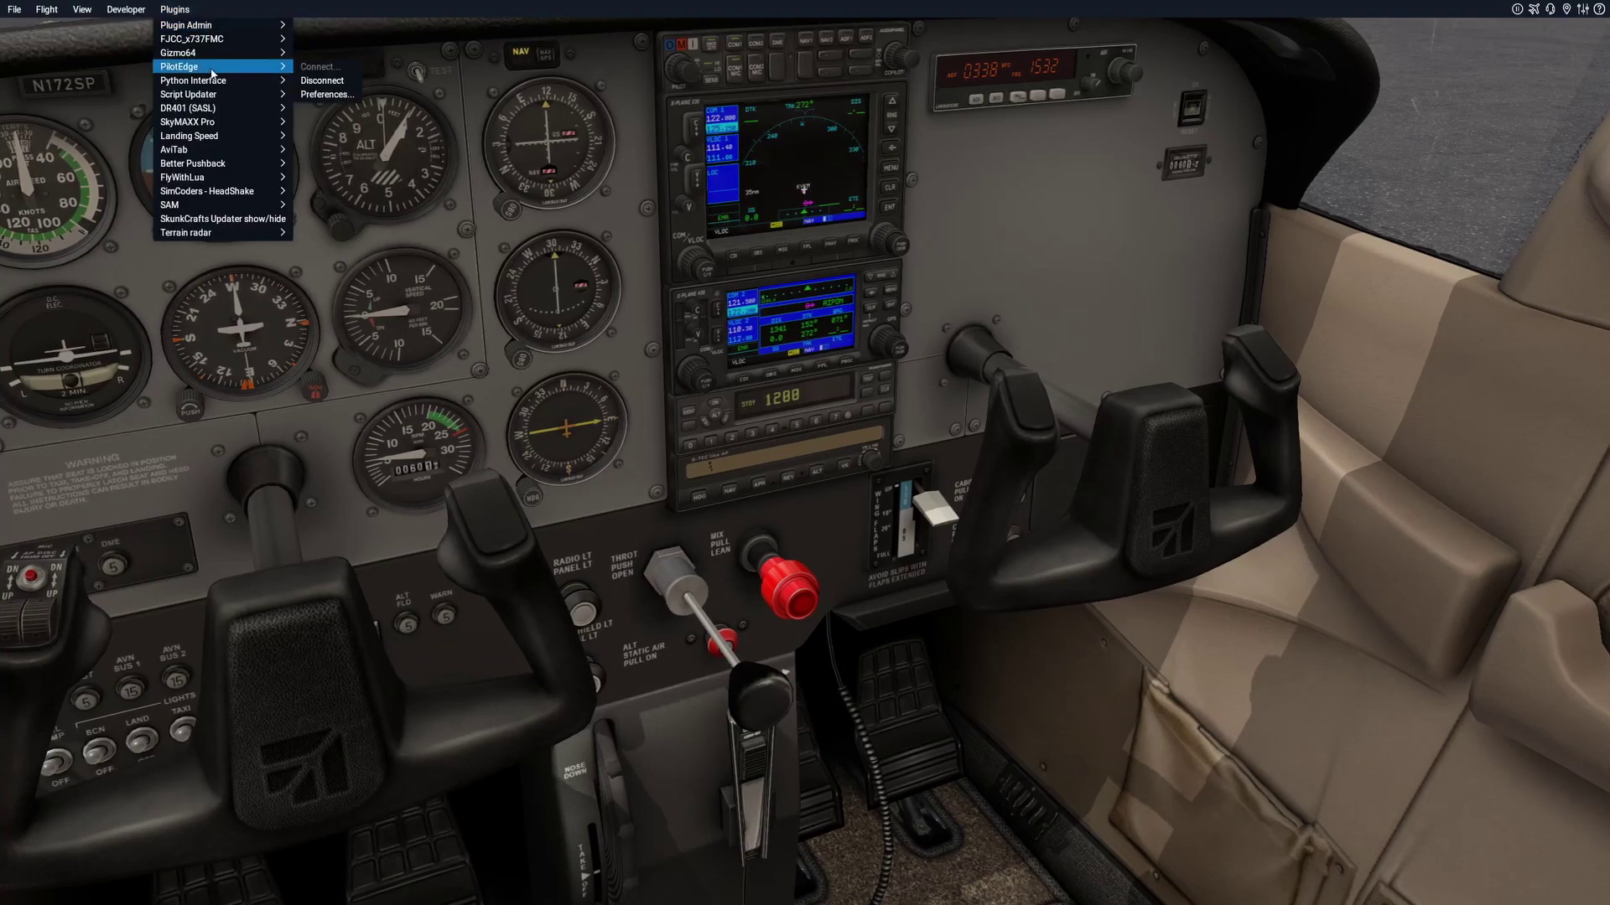
click(326, 94)
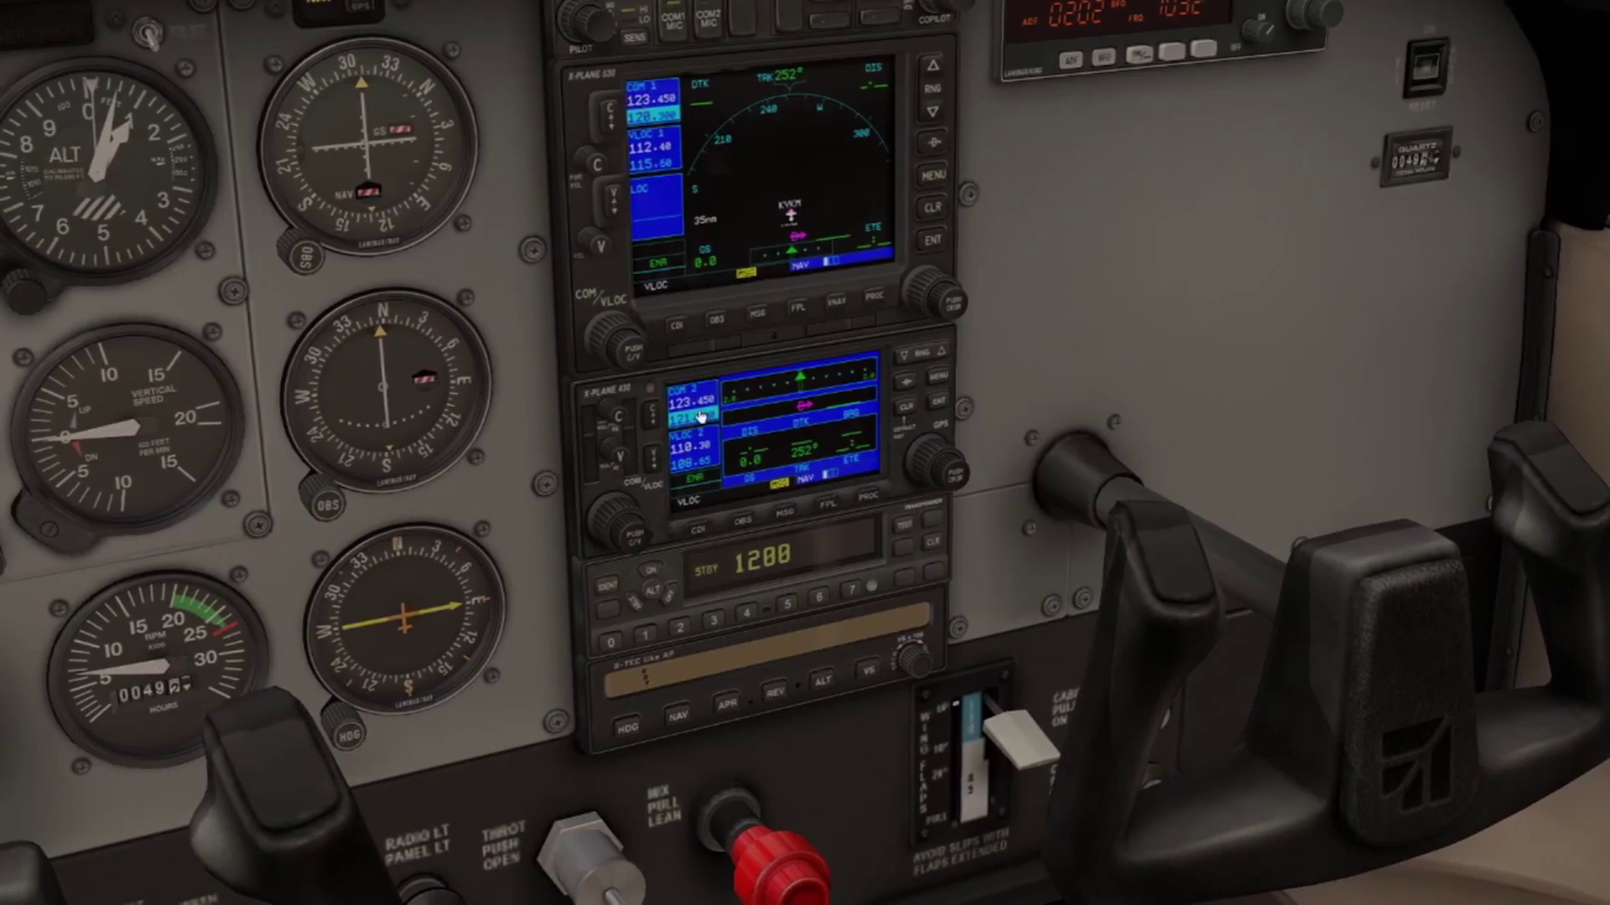
Scroll the GNS430 COM2 standby knob to tune toward 121.200.
scroll(703, 417, down, 3)
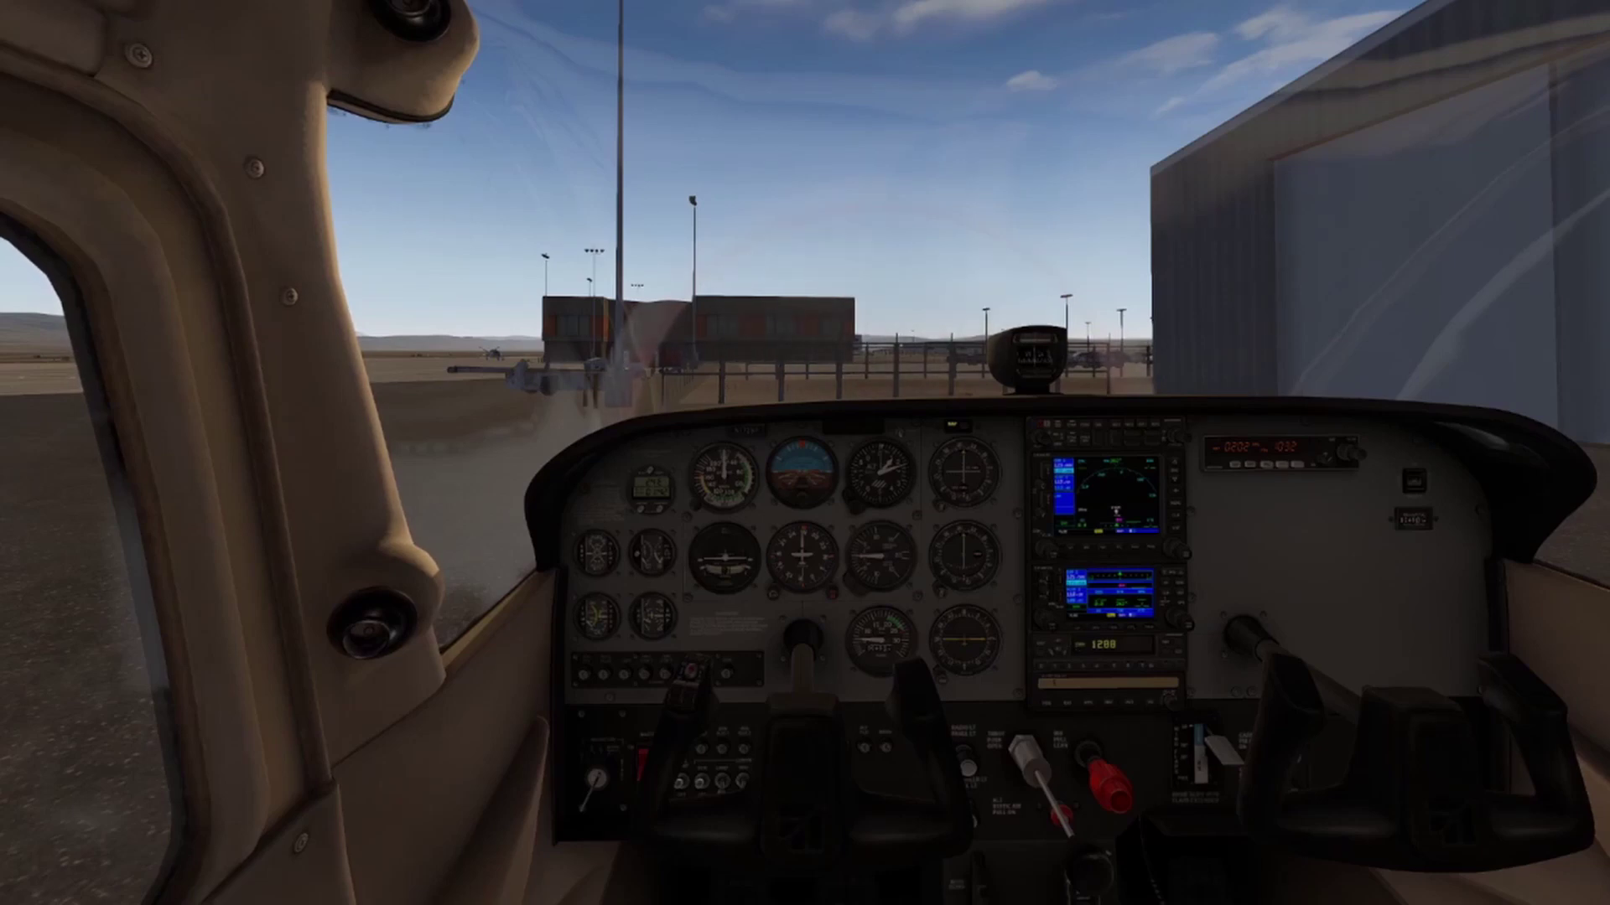
Empty the Flight Configuration AI Aircraft list by deleting its three aircraft.
mouse_move(805, 9)
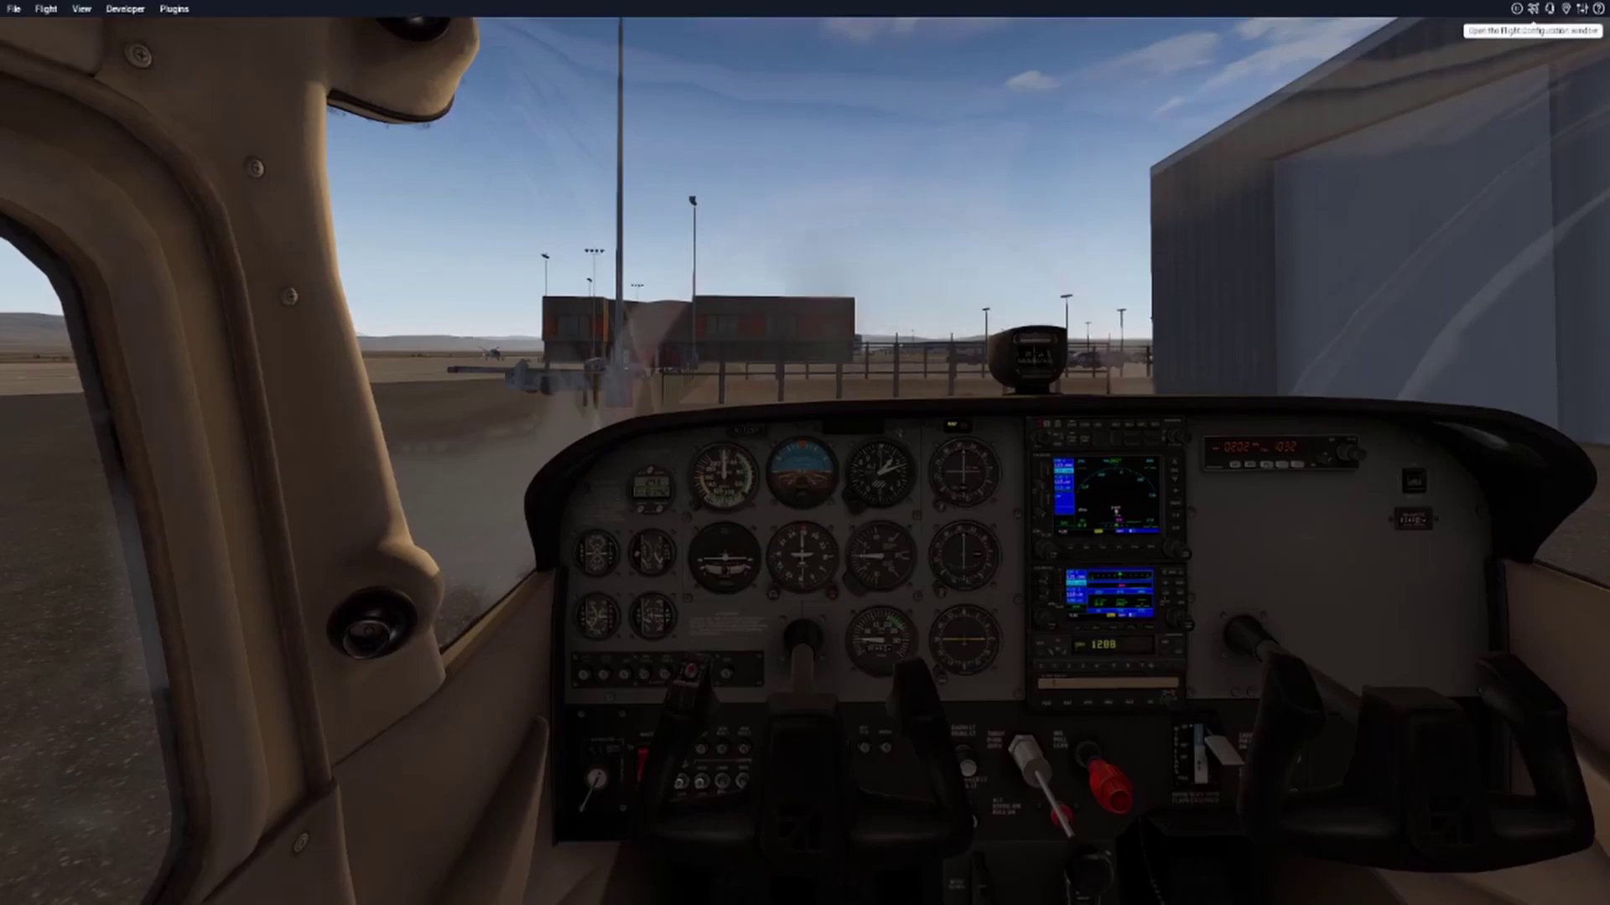
click(1532, 9)
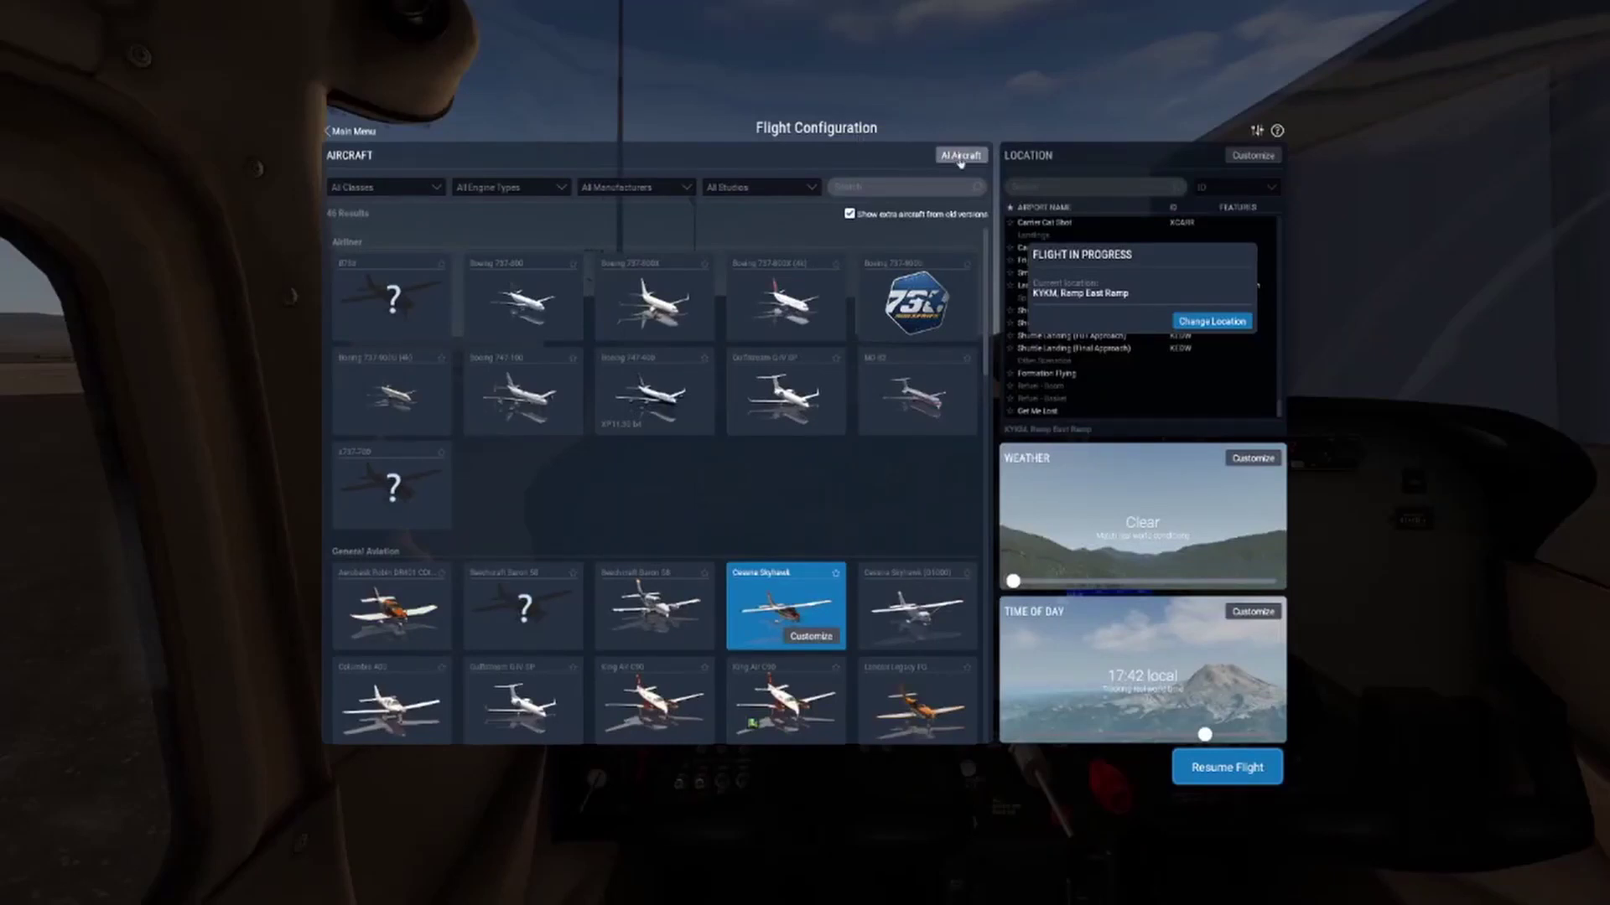
click(961, 156)
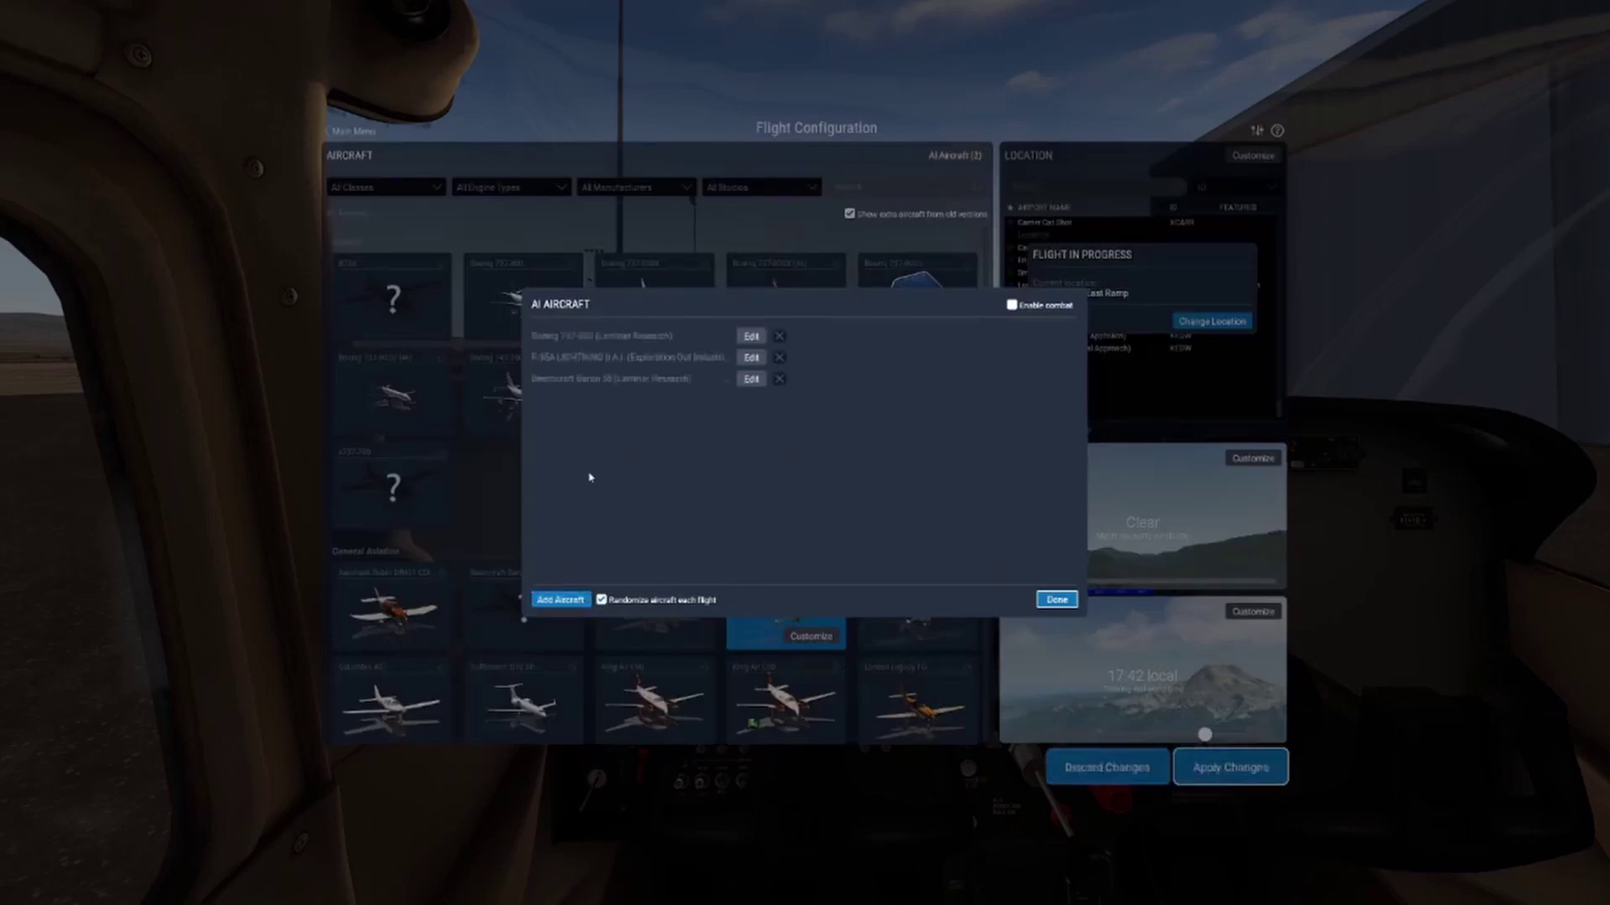
click(780, 337)
click(780, 337)
click(781, 337)
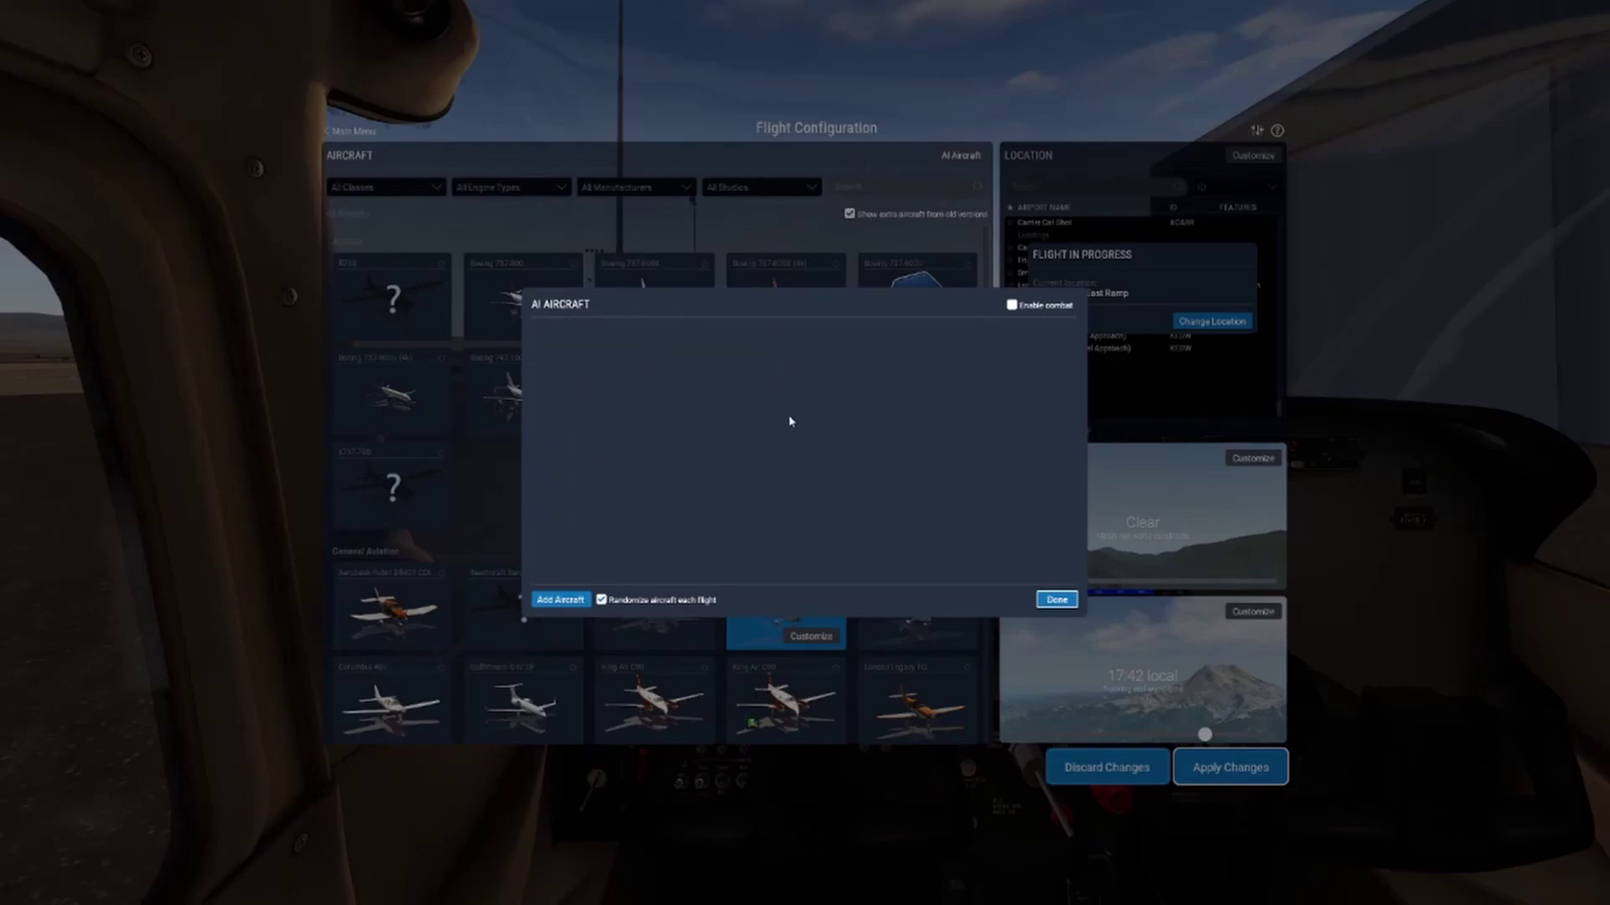
click(1062, 601)
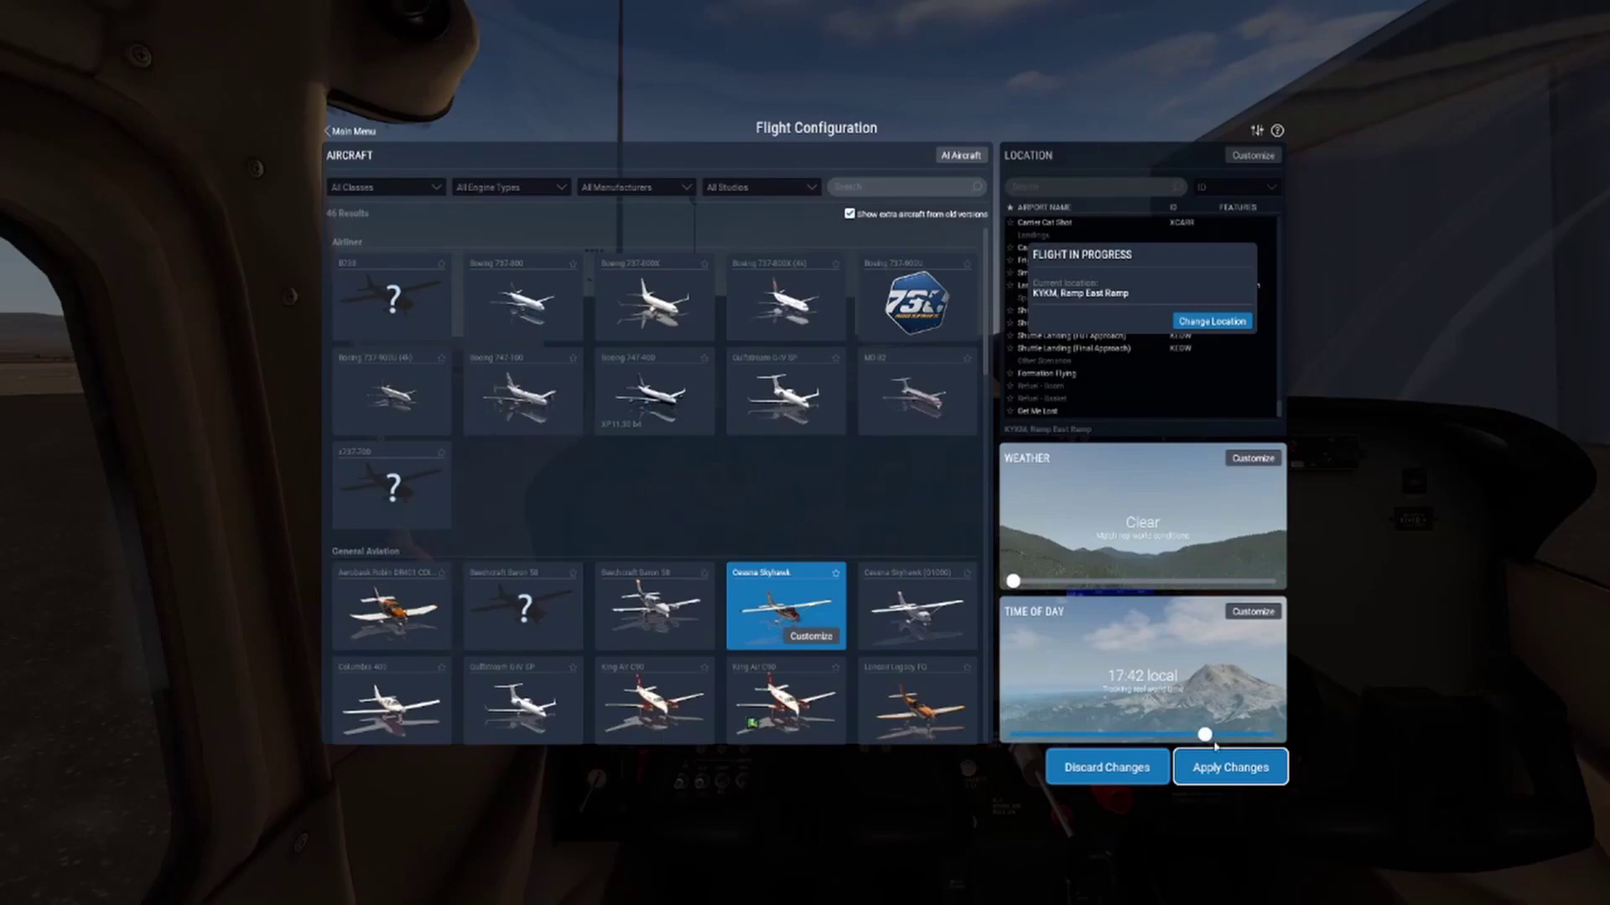